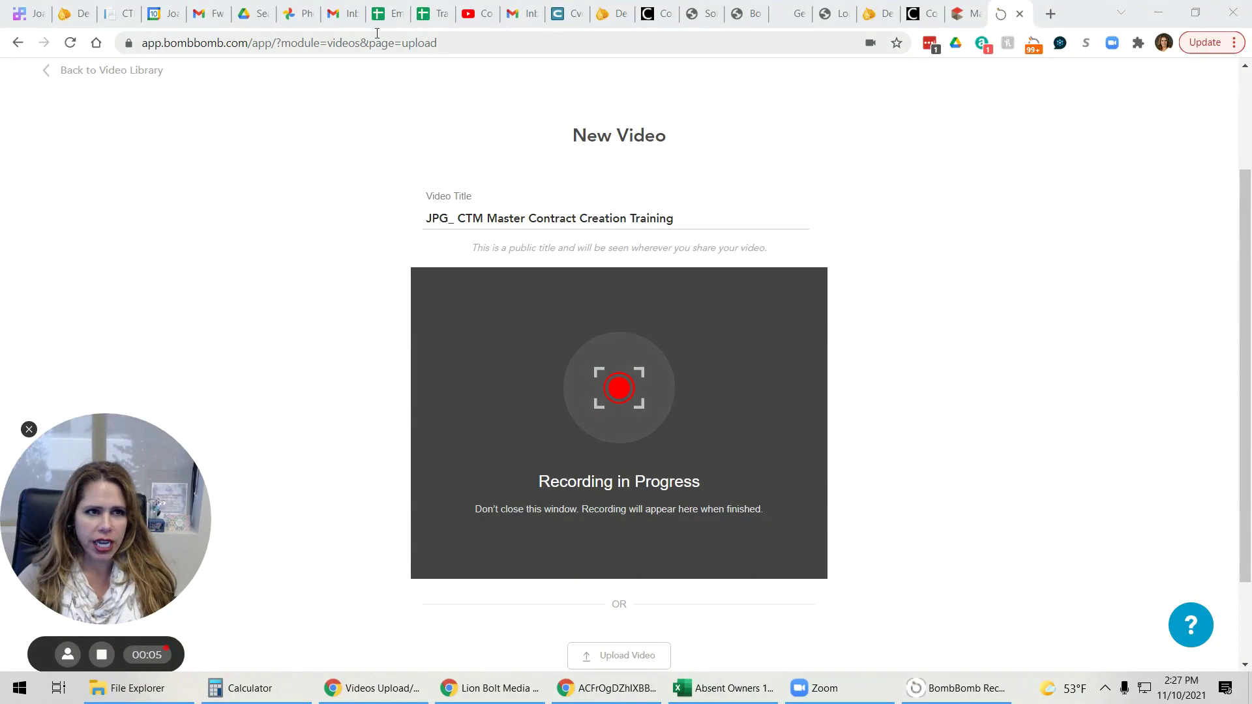
{"action": "left_click", "coordinate": [112, 13]}
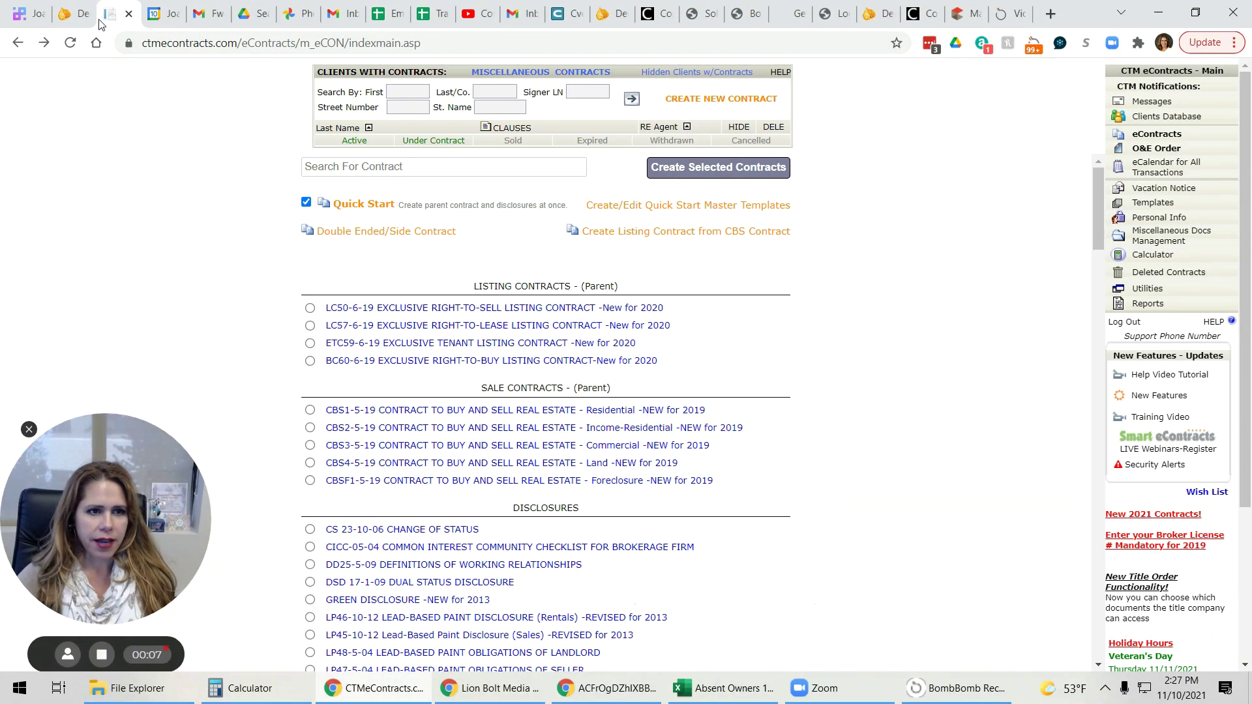
{"action": "left_click", "coordinate": [16, 49]}
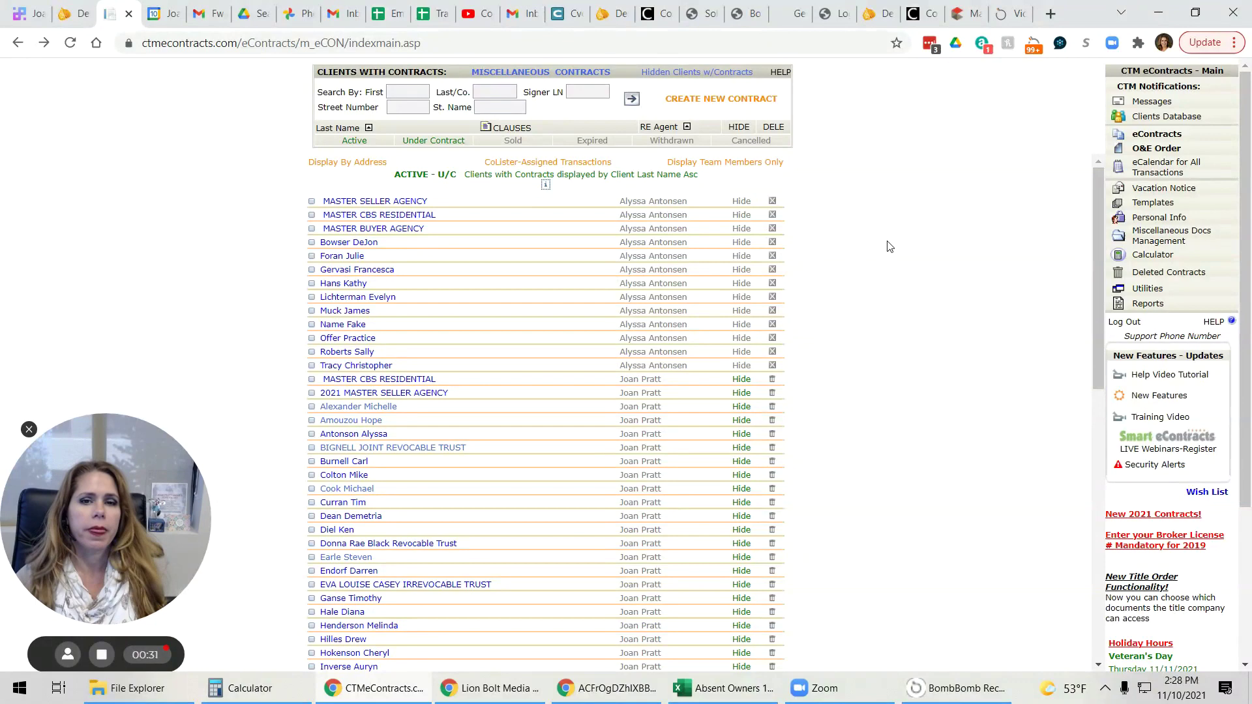
{"action": "left_click", "coordinate": [711, 102]}
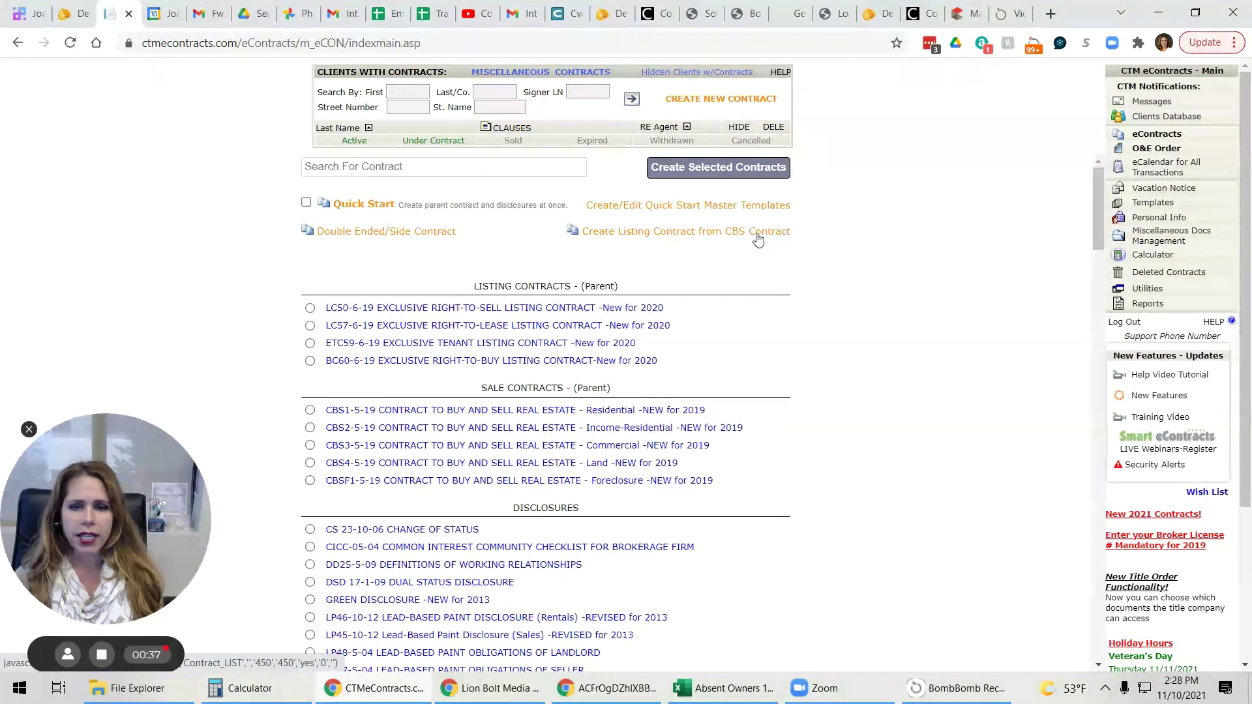
Pick the 2021 BUYER AGENCY template in the Quick Start master templates editor and review its documents.
{"action": "left_click", "coordinate": [664, 209]}
{"action": "left_click", "coordinate": [601, 267]}
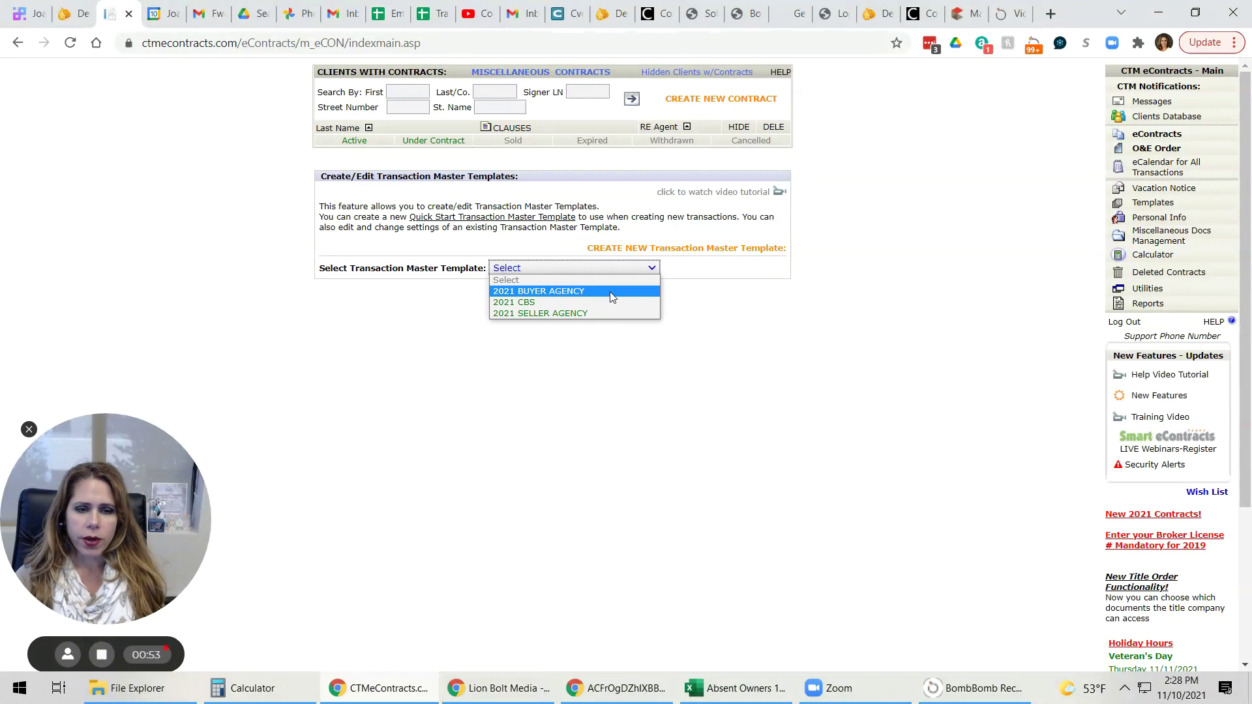
{"action": "left_click", "coordinate": [609, 292]}
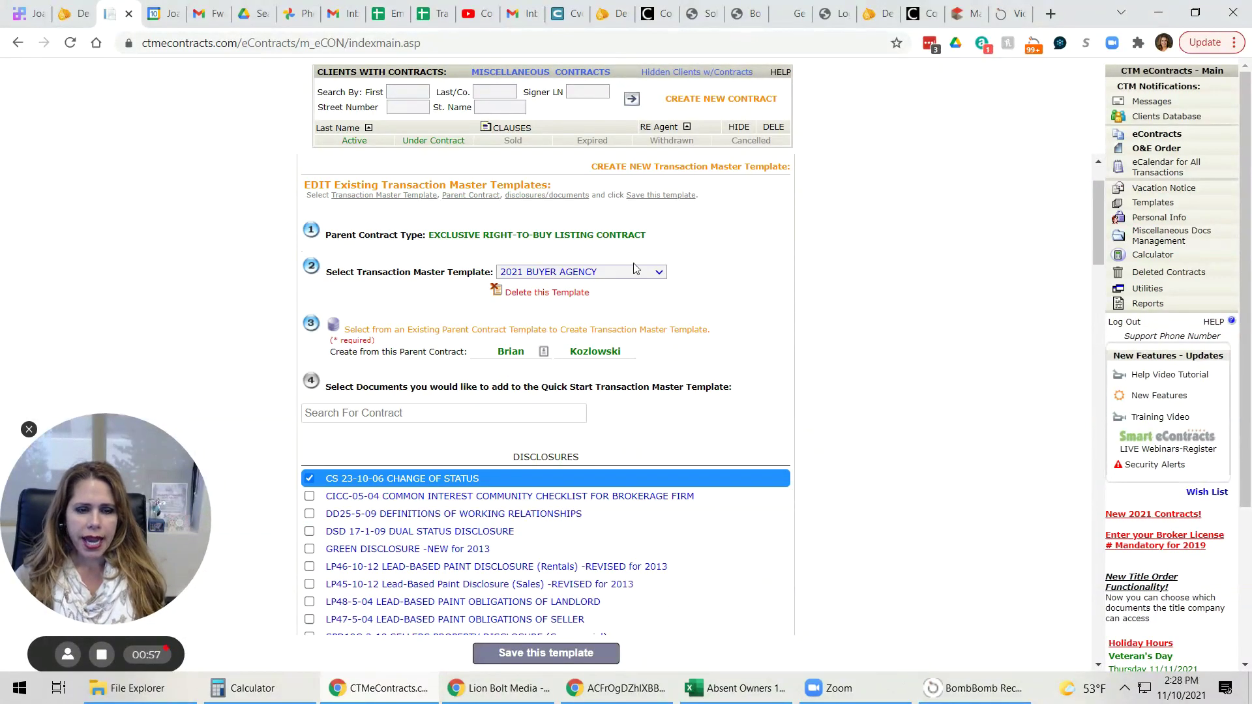
{"action": "scroll", "coordinate": [455, 301], "scroll_direction": "down", "scroll_amount": 1}
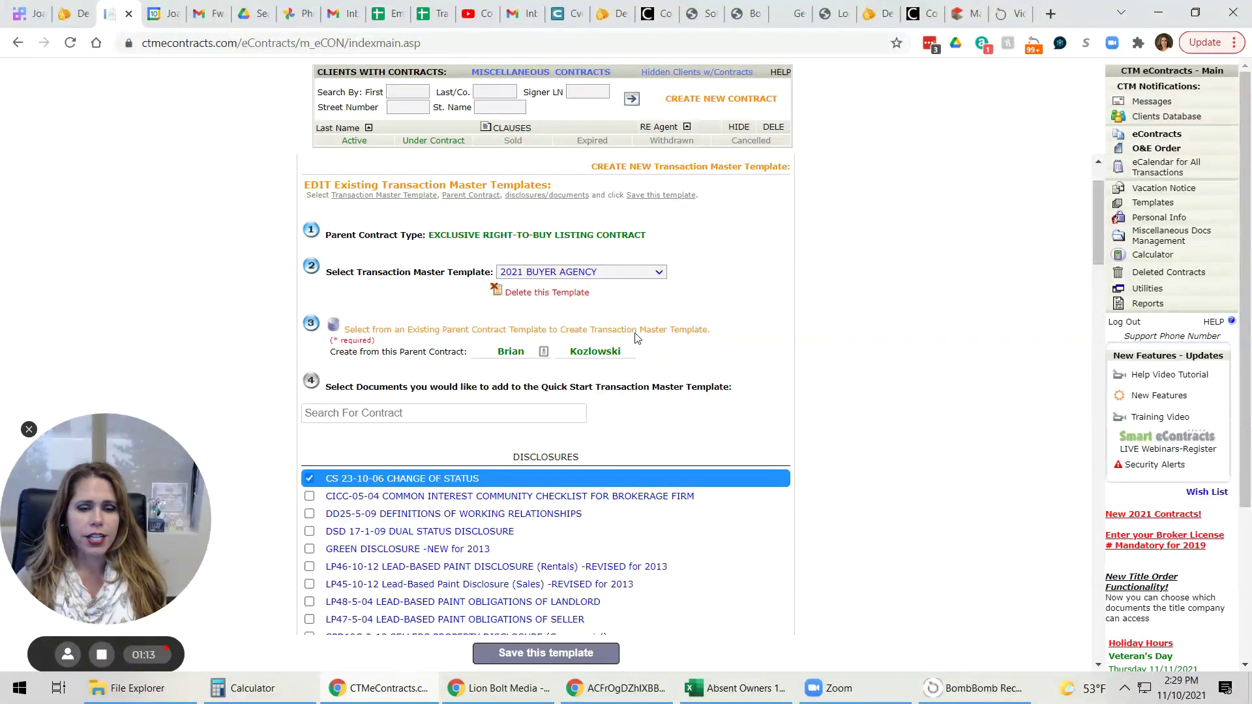
Search the template's documents for 'mold', 'ire' and 'aff' to confirm they are checked, then clear the search.
{"action": "scroll", "coordinate": [668, 349], "scroll_direction": "down", "scroll_amount": 3}
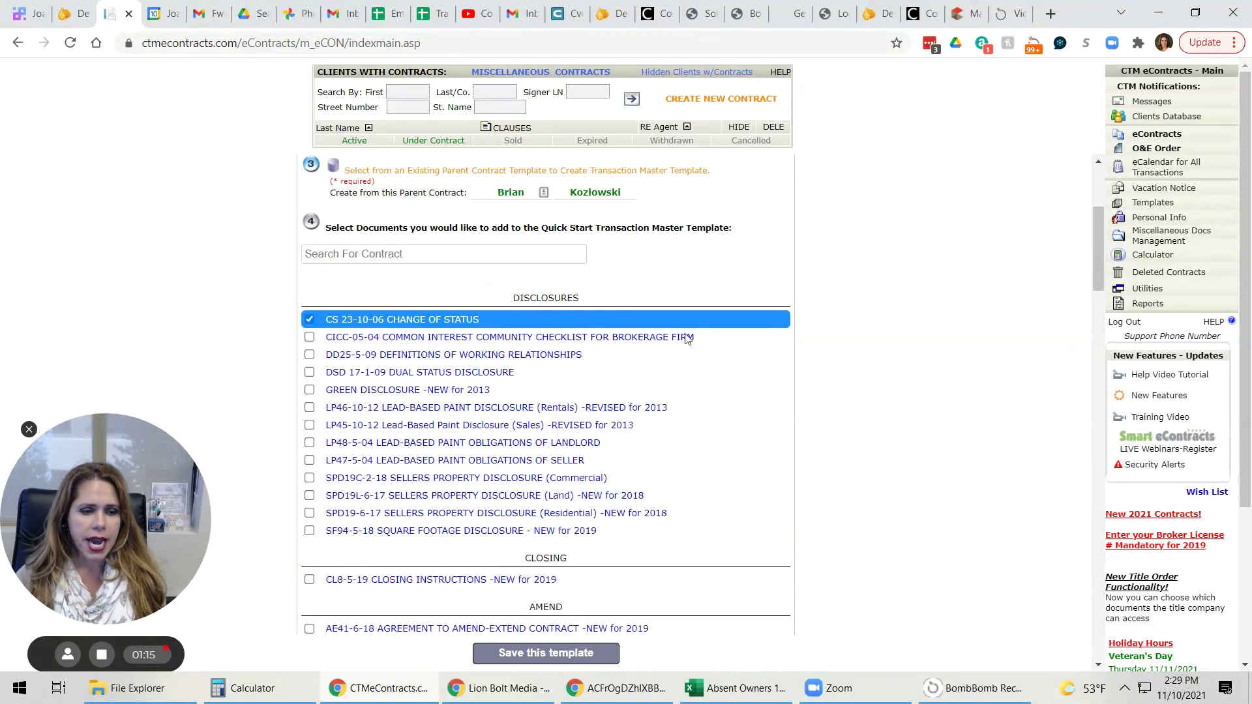
{"action": "left_click", "coordinate": [476, 247]}
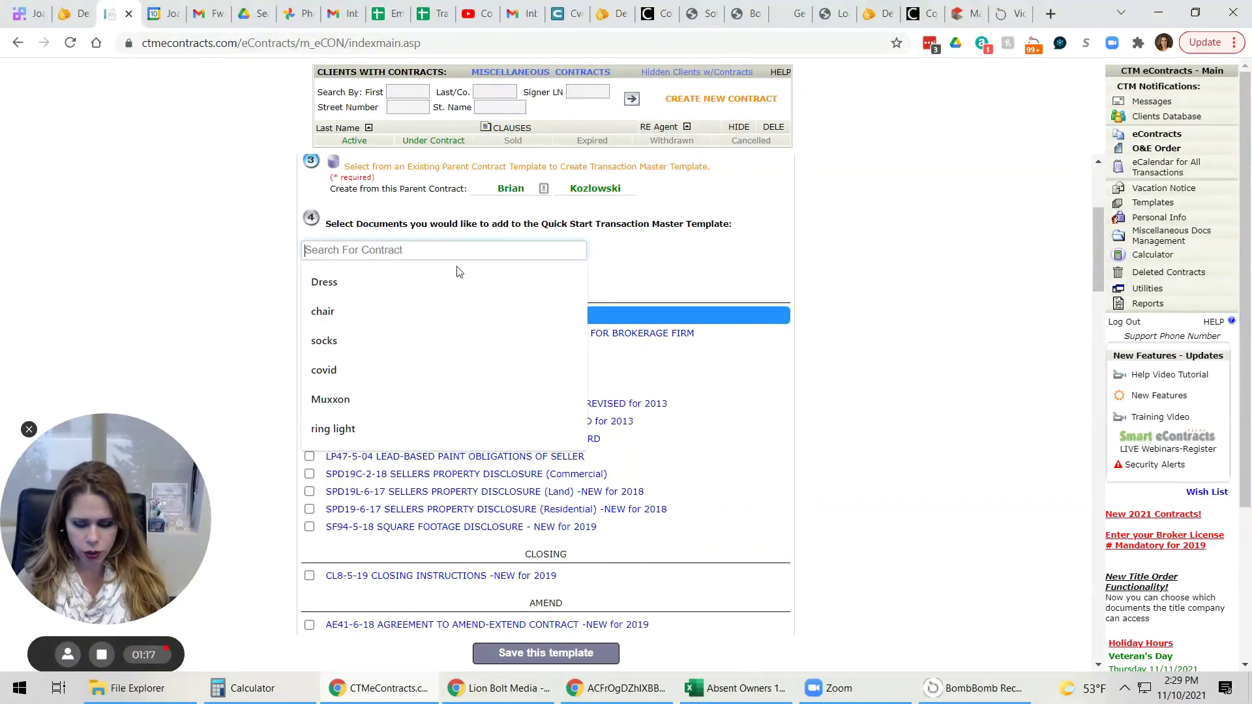
{"action": "type", "text": "mold"}
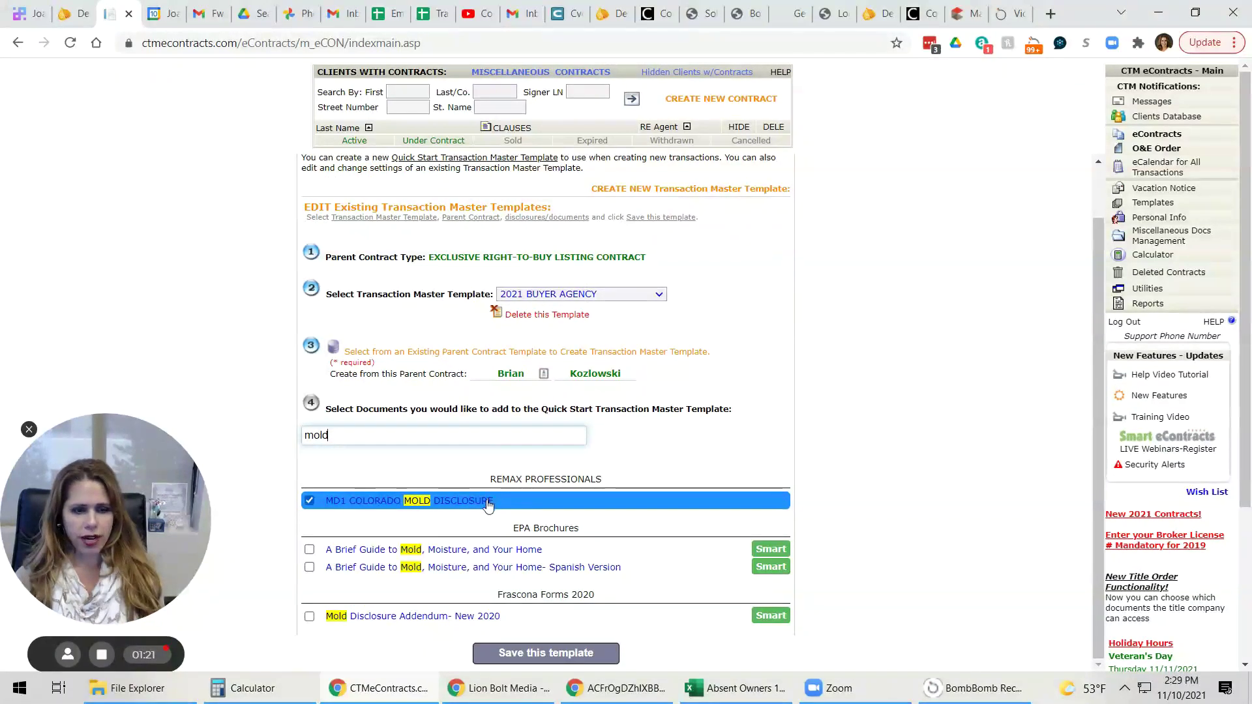
{"action": "left_click_drag", "start_coordinate": [333, 436], "coordinate": [303, 436]}
{"action": "type", "text": "ire"}
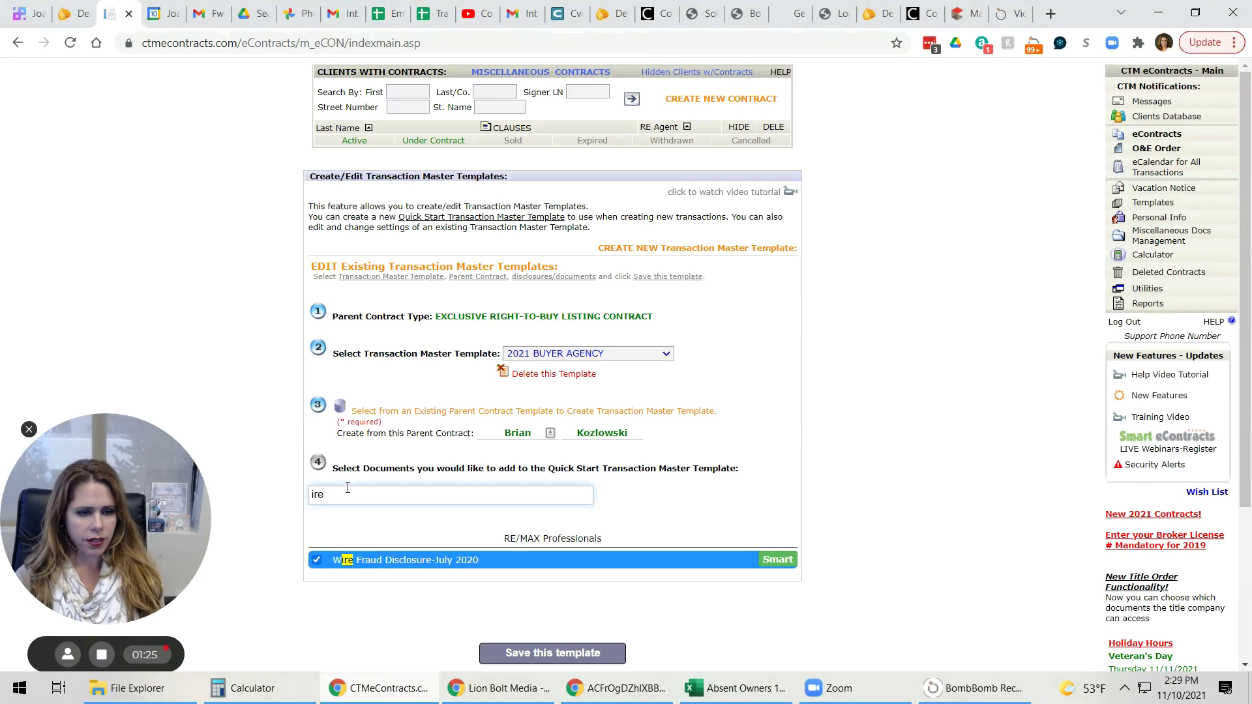
{"action": "left_click_drag", "start_coordinate": [330, 494], "coordinate": [282, 506]}
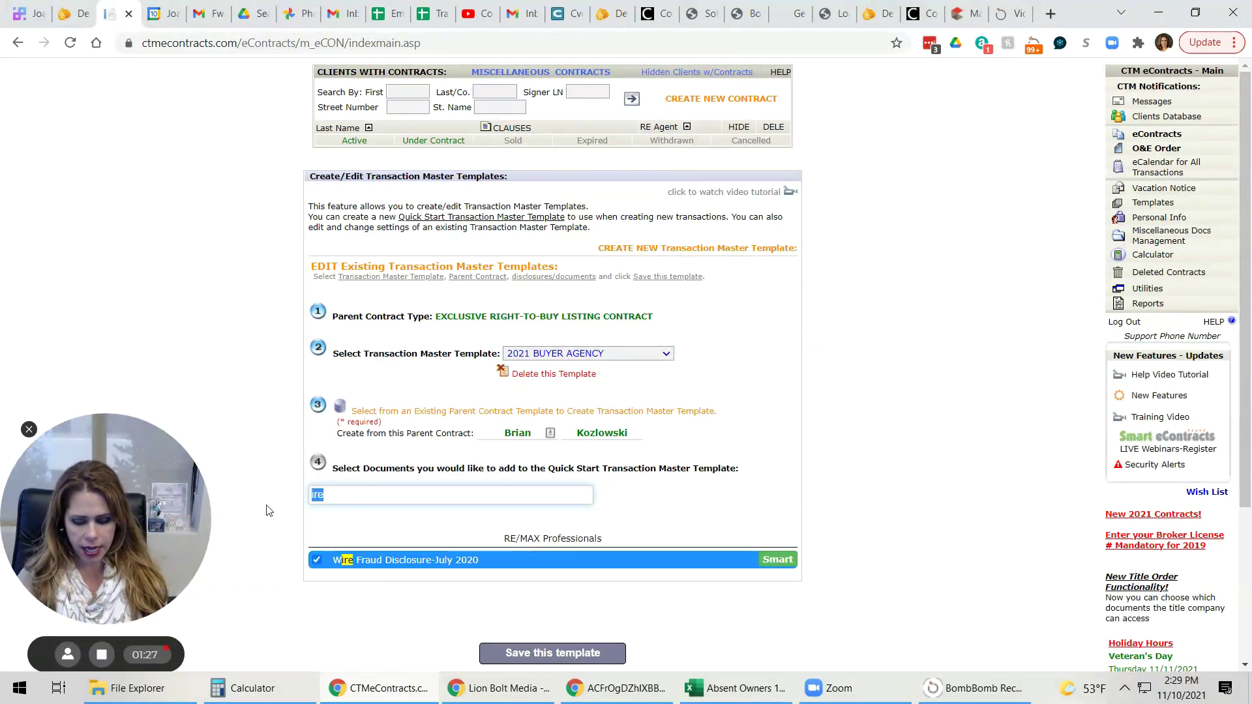
{"action": "type", "text": "aff"}
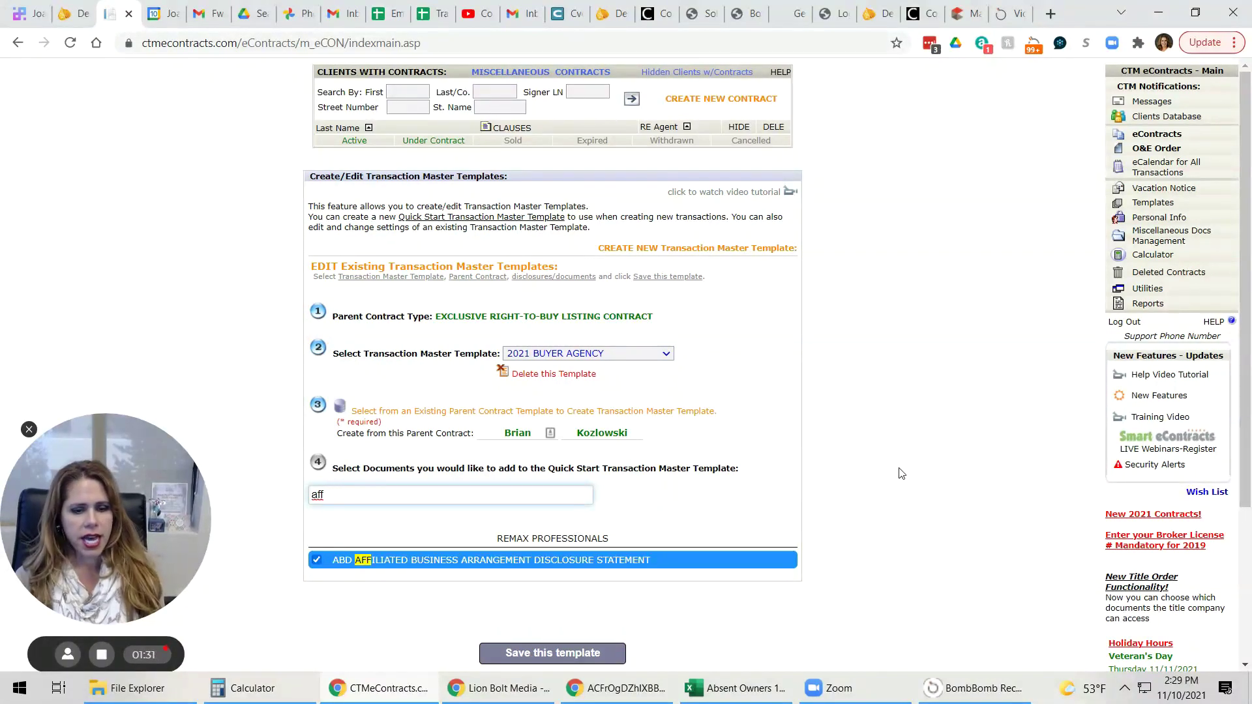
{"action": "left_click_drag", "start_coordinate": [325, 494], "coordinate": [236, 528]}
{"action": "key", "text": "BackSpace"}
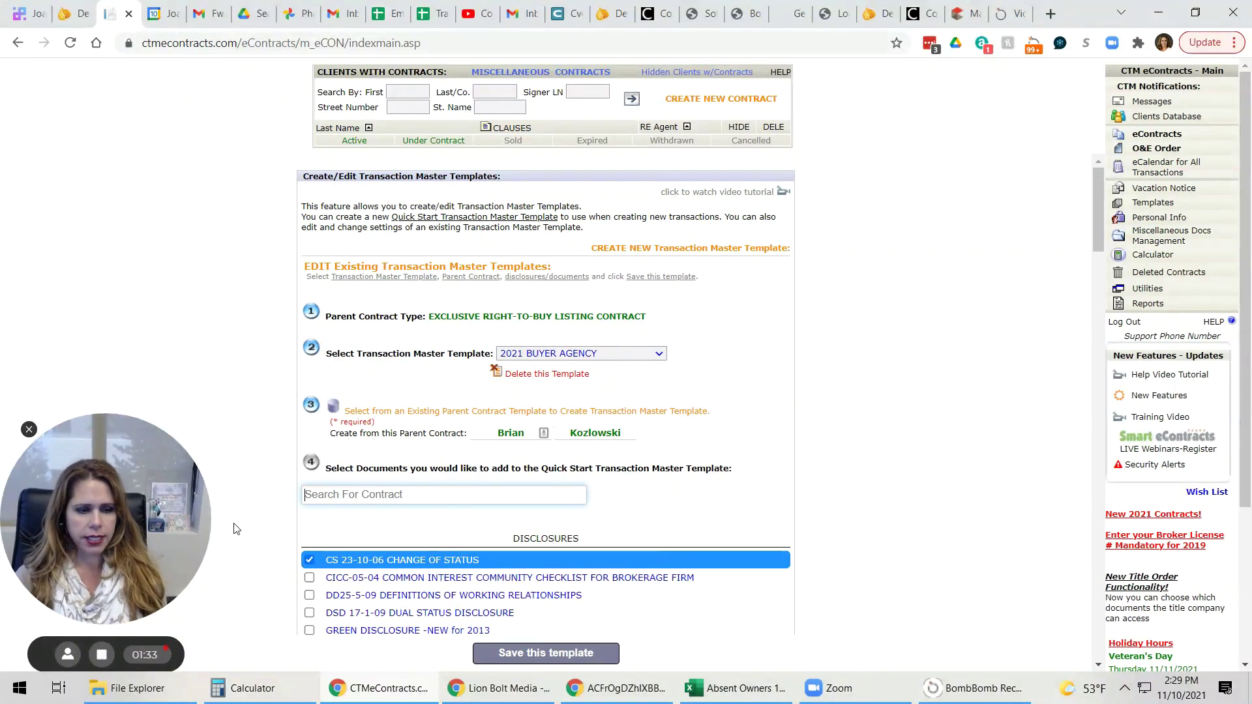
Tick the LP48-5-04 landlord lead-based paint disclosure.
{"action": "scroll", "coordinate": [612, 538], "scroll_direction": "down", "scroll_amount": 2}
{"action": "scroll", "coordinate": [612, 538], "scroll_direction": "down", "scroll_amount": 4}
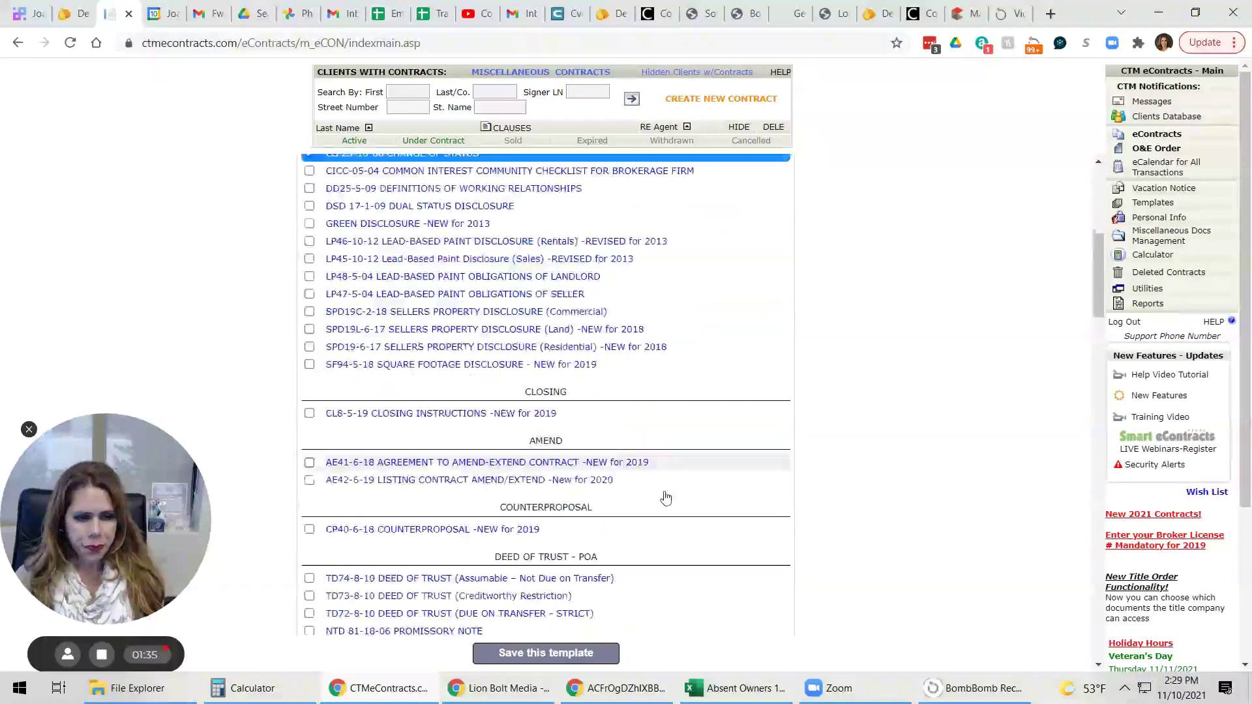
{"action": "left_click", "coordinate": [310, 277]}
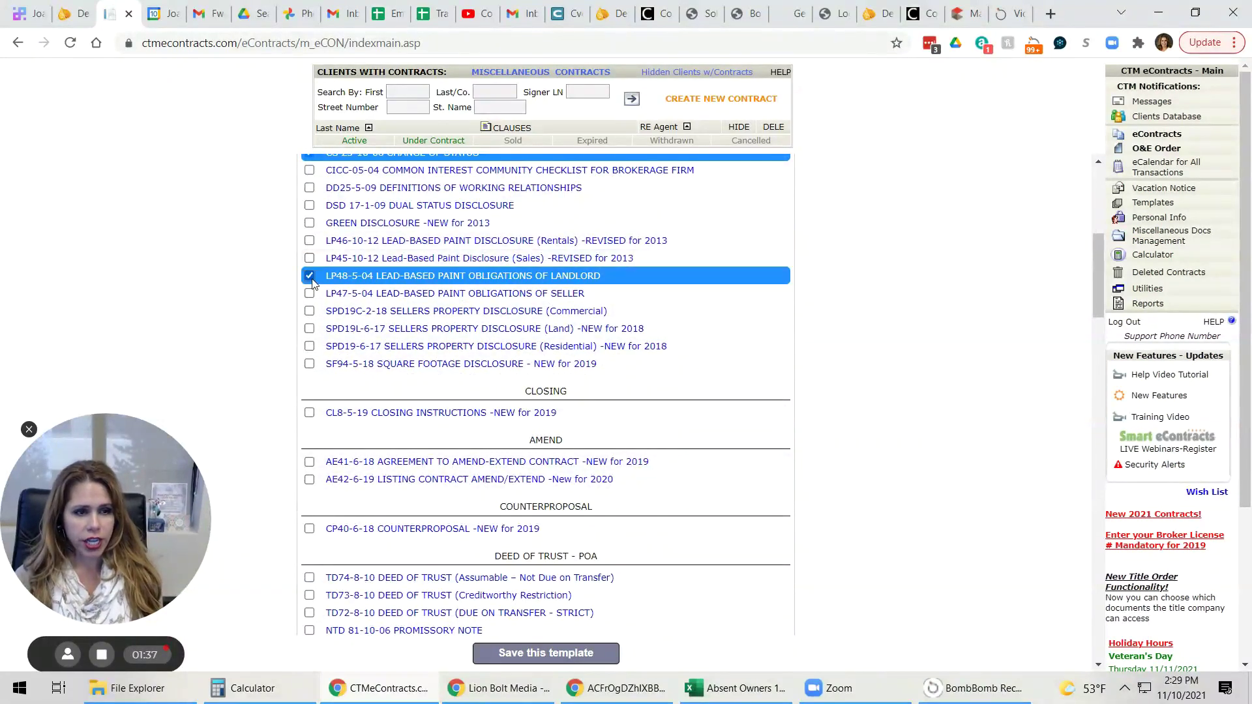
Untick the LP48-5-04 landlord disclosure and scroll through the remaining forms.
{"action": "left_click", "coordinate": [310, 276]}
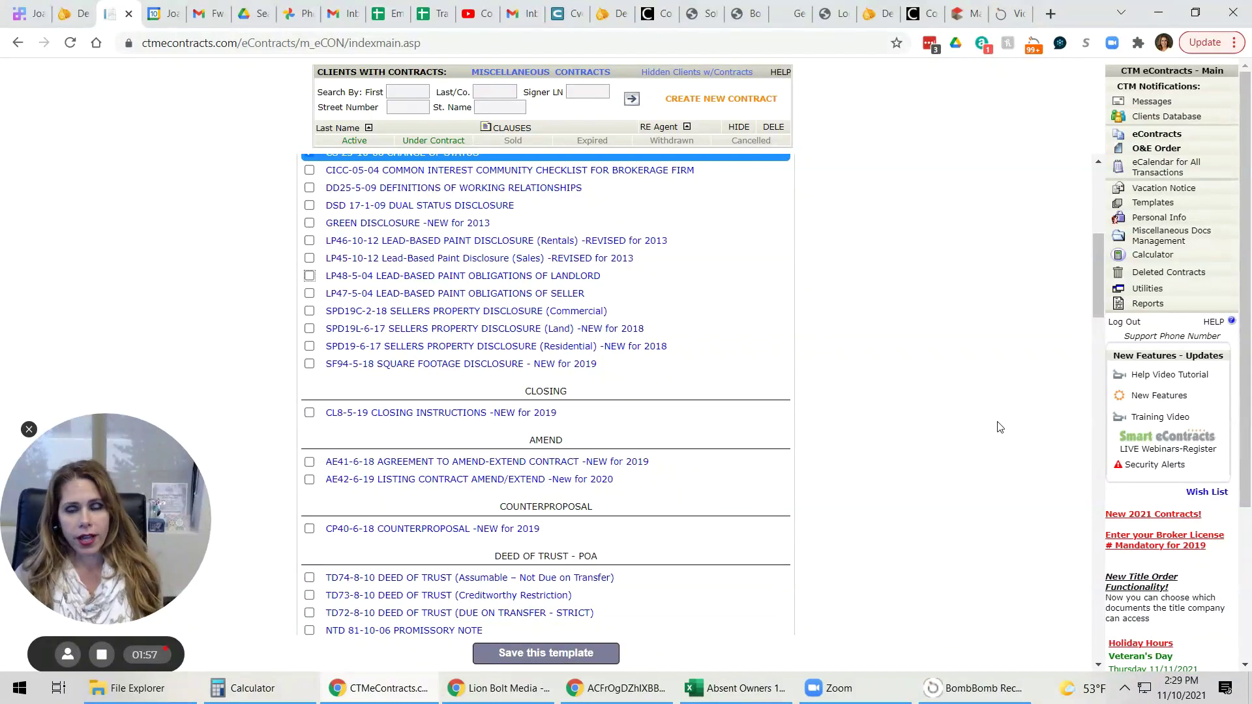
{"action": "scroll", "coordinate": [999, 427], "scroll_direction": "down", "scroll_amount": 15}
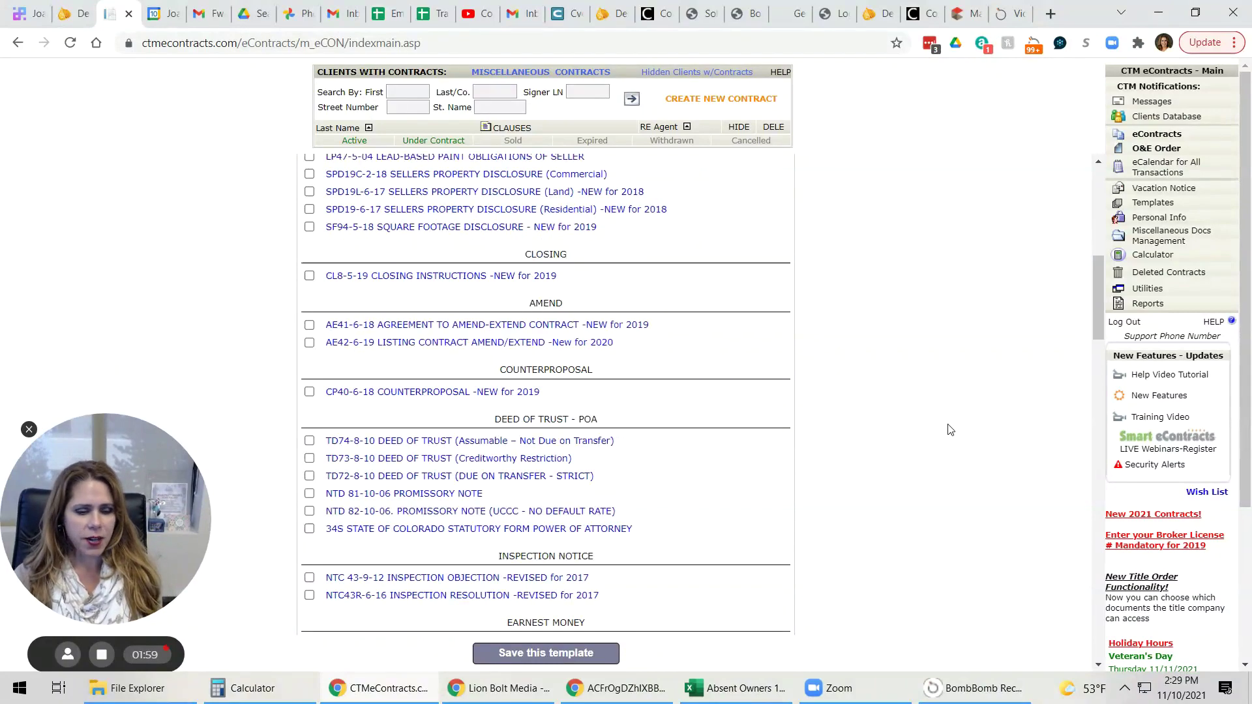
{"action": "scroll", "coordinate": [963, 436], "scroll_direction": "down", "scroll_amount": 10}
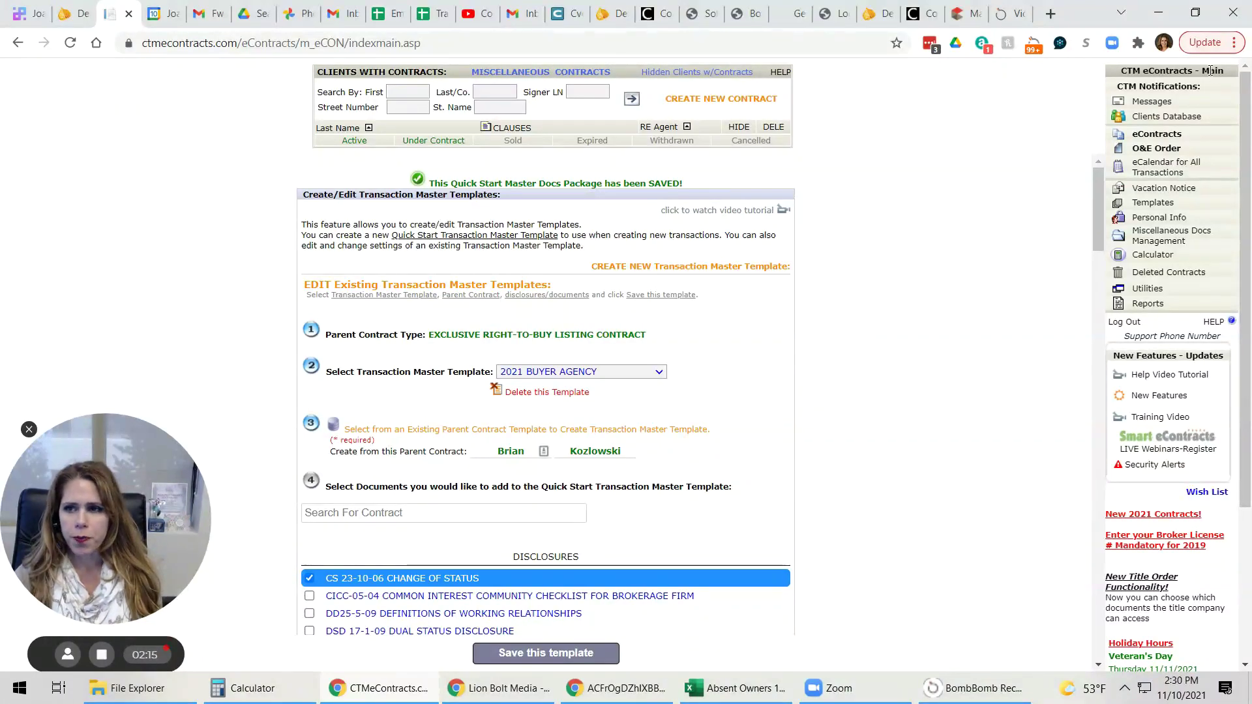
View the first LIST transaction of 2021 MASTER SELLER AGENCY, then return to the clients list.
{"action": "left_click", "coordinate": [20, 44]}
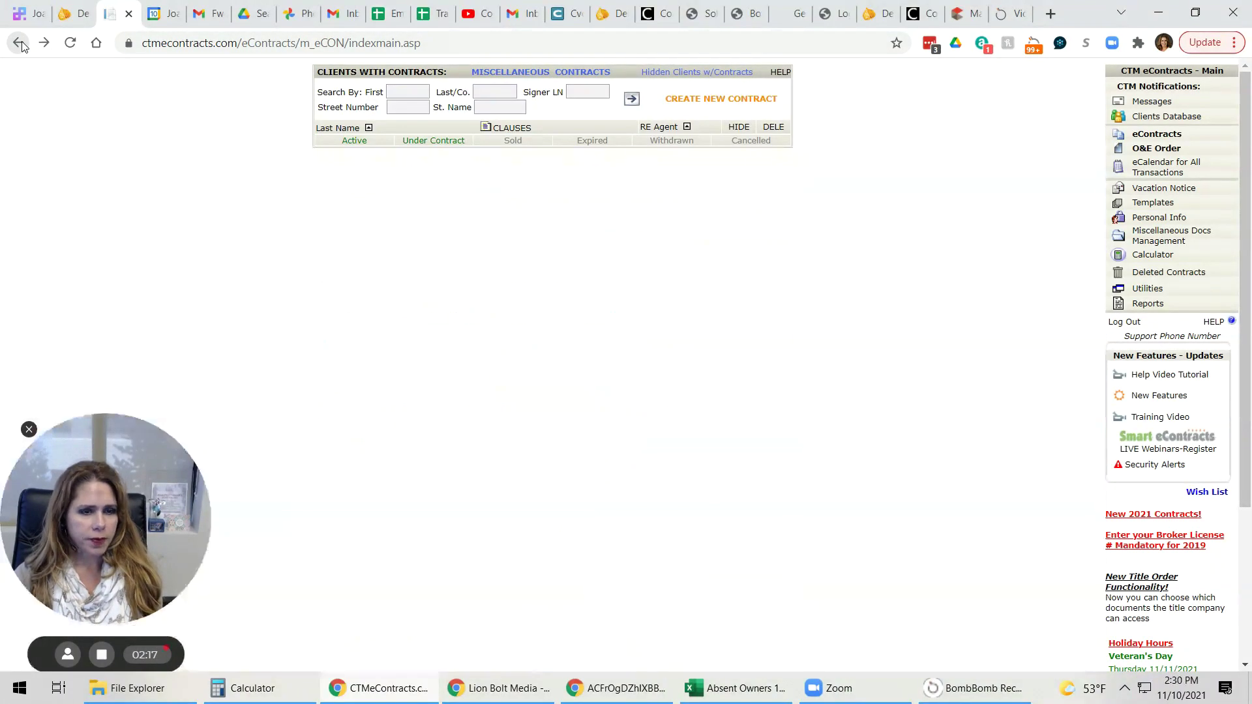
{"action": "left_click", "coordinate": [20, 43]}
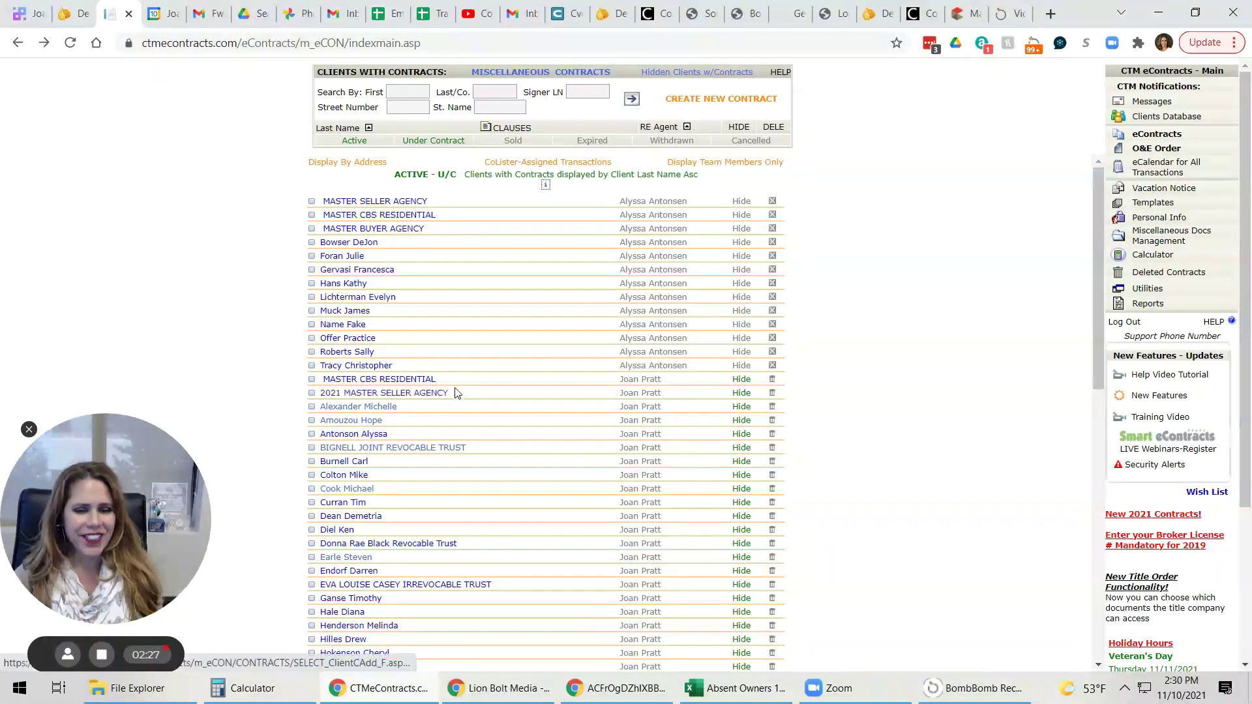
{"action": "scroll", "coordinate": [392, 365], "scroll_direction": "down", "scroll_amount": 1}
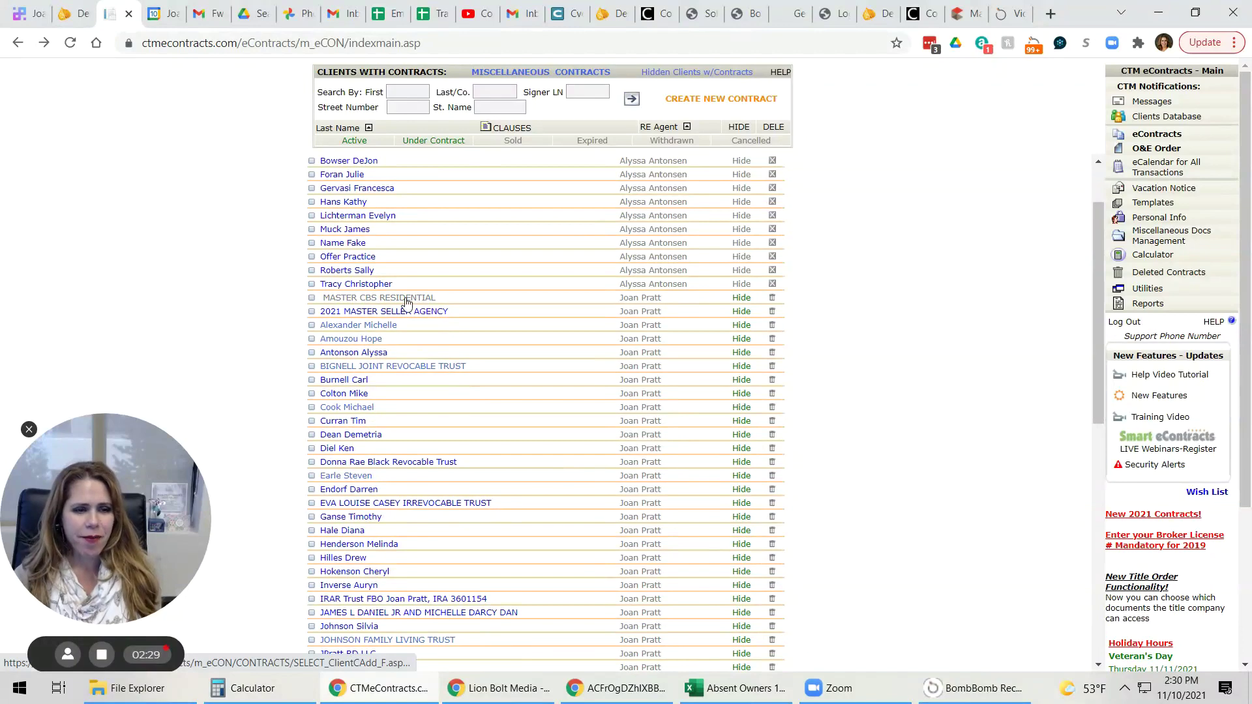
{"action": "left_click", "coordinate": [439, 317]}
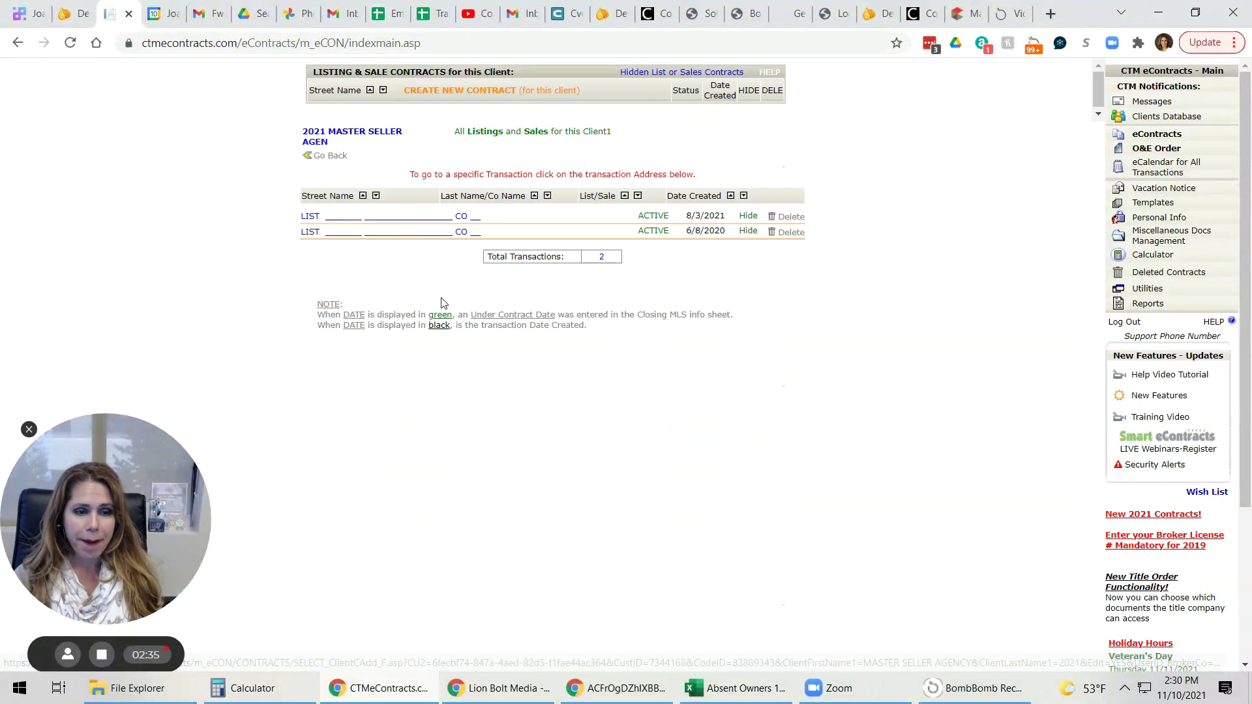
{"action": "left_click", "coordinate": [406, 217]}
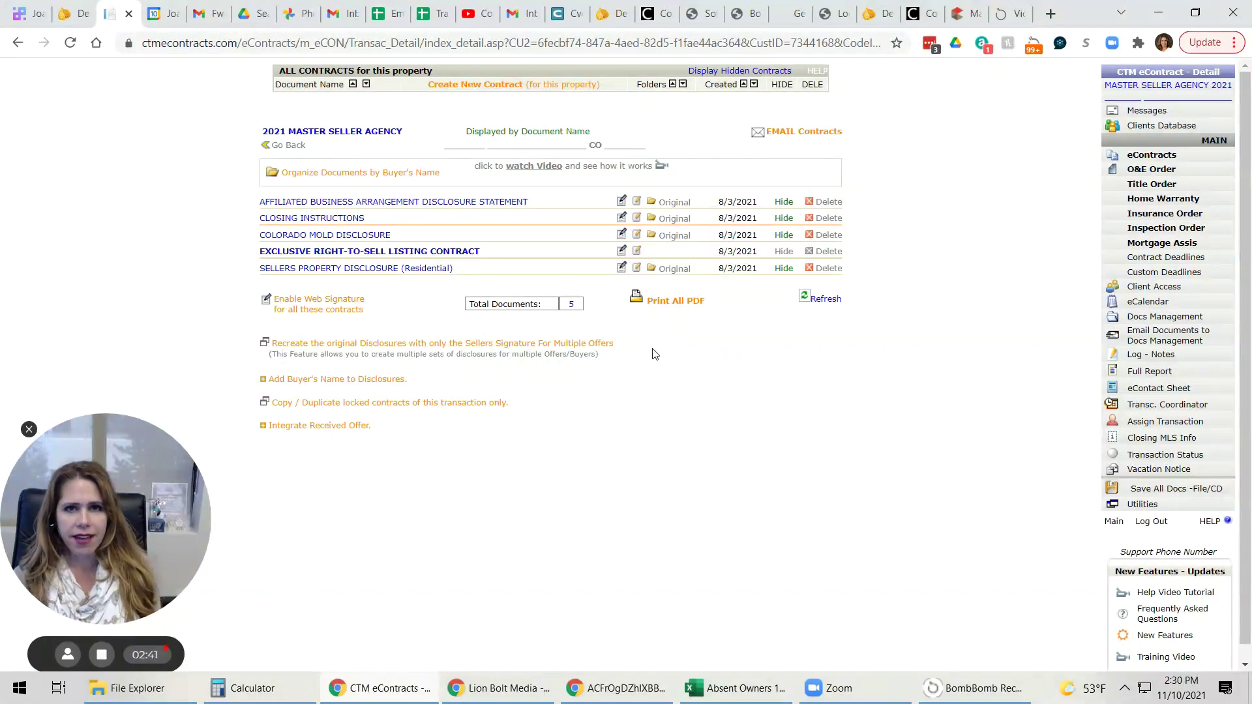
{"action": "left_click", "coordinate": [18, 42]}
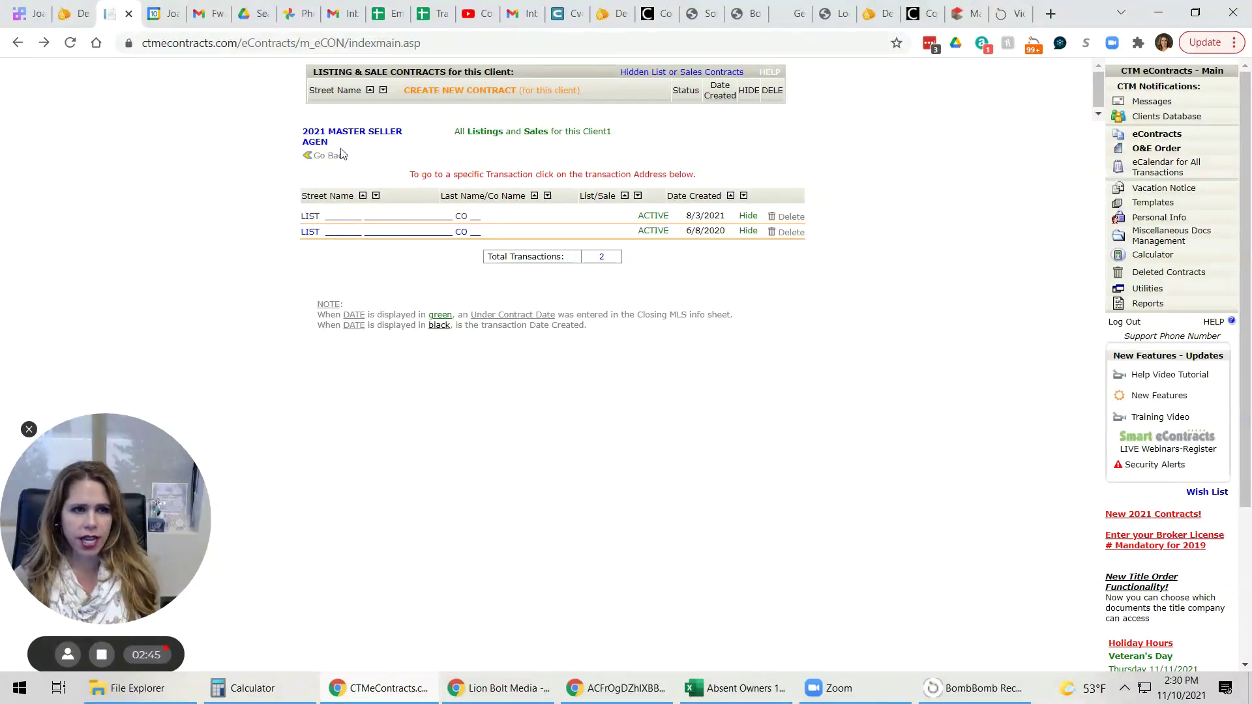
{"action": "left_click", "coordinate": [332, 158]}
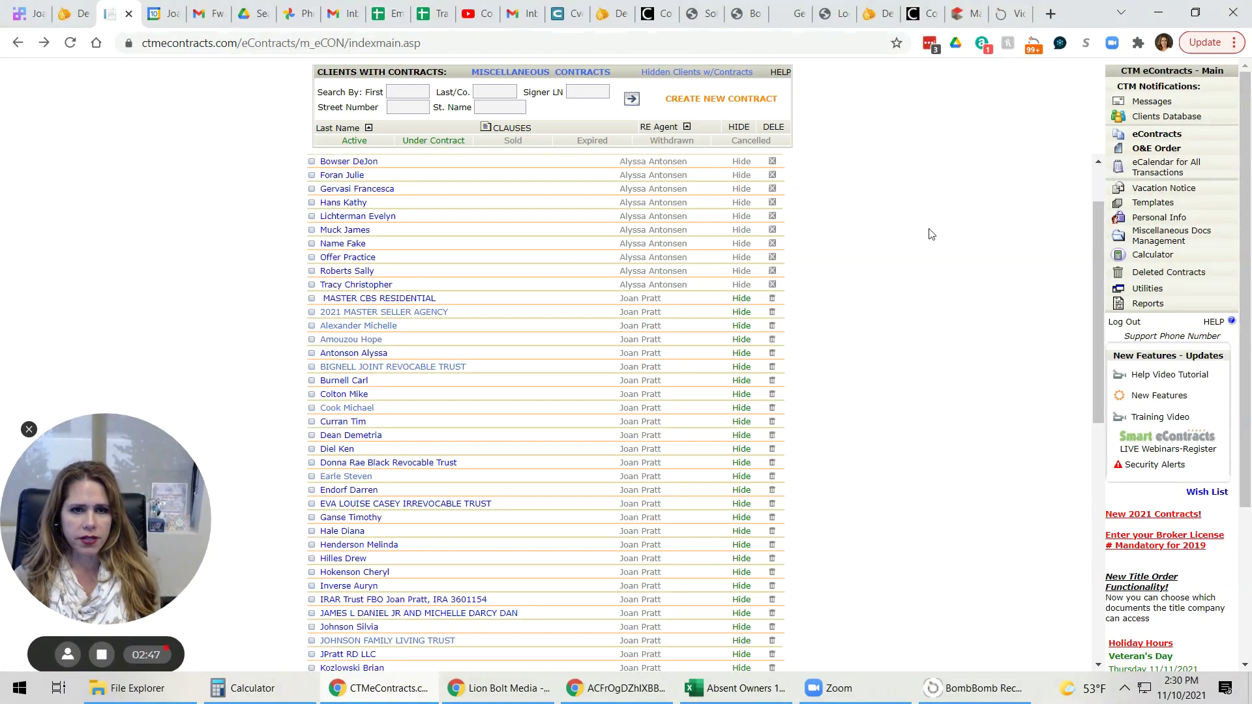
{"action": "scroll", "coordinate": [907, 234], "scroll_direction": "up", "scroll_amount": 1}
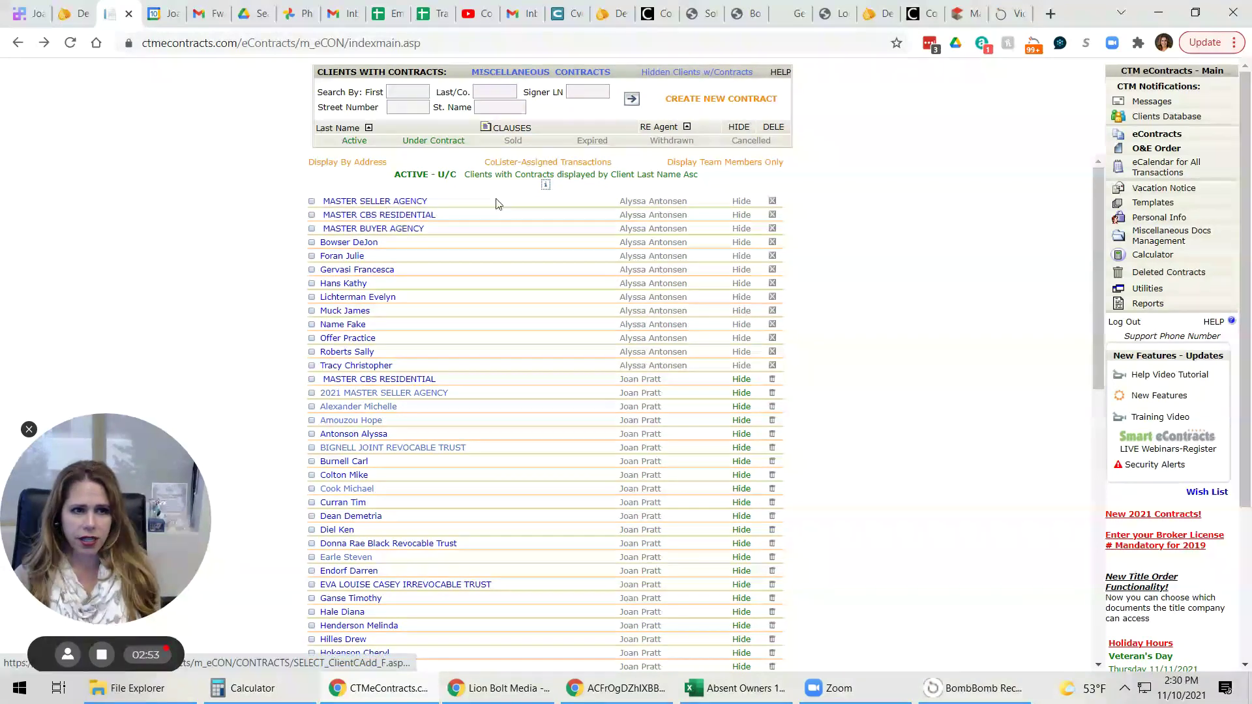
Start a new transaction master template, initially with BC60 as parent and name 2021 CTB.
{"action": "left_click", "coordinate": [726, 103]}
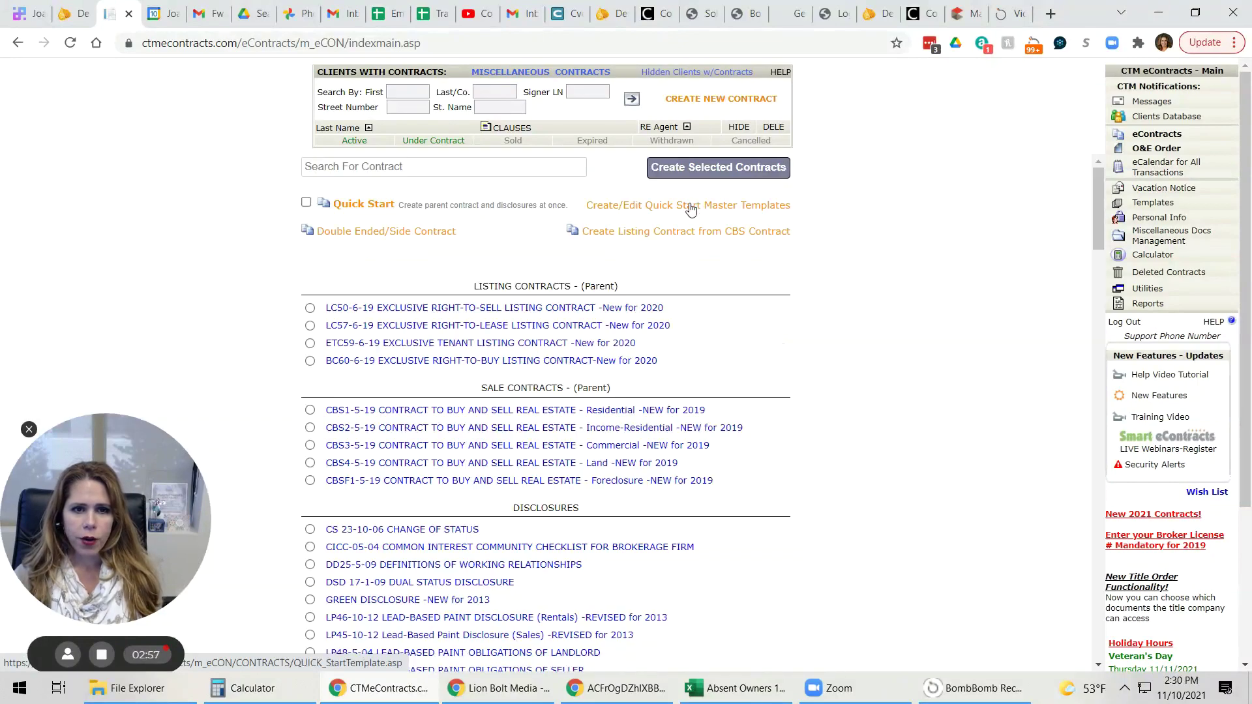
{"action": "left_click", "coordinate": [691, 206]}
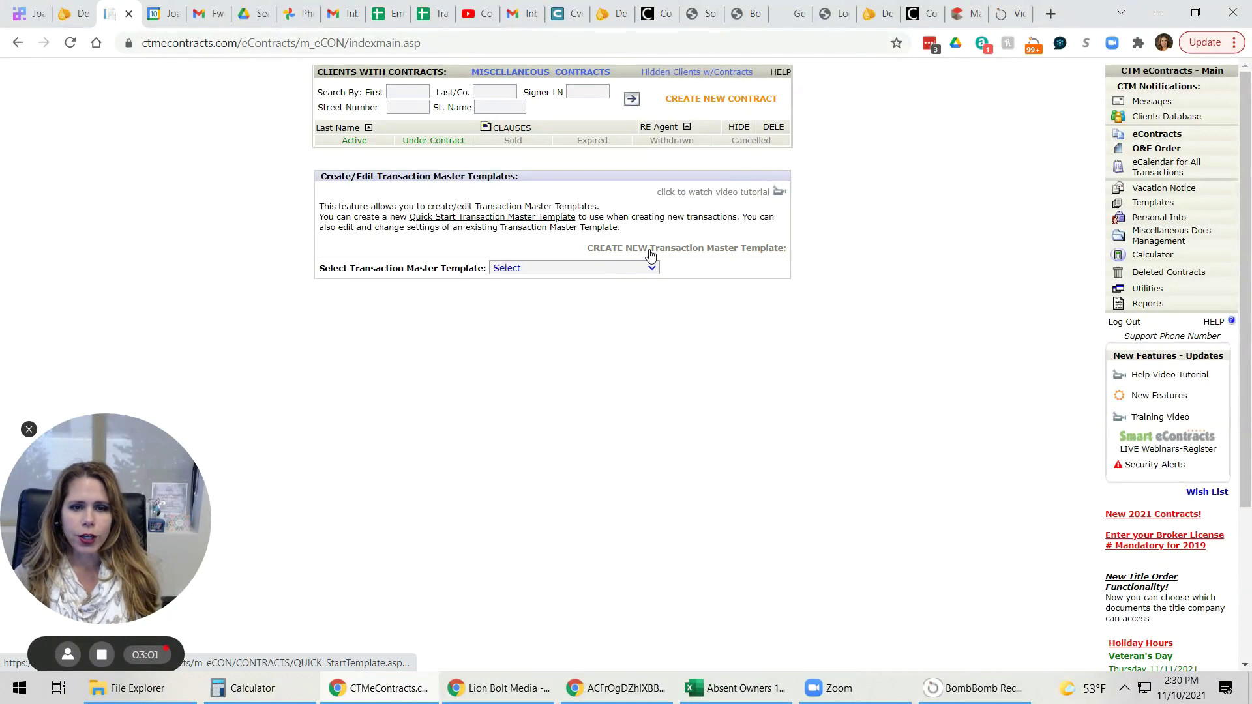
{"action": "left_click", "coordinate": [651, 255]}
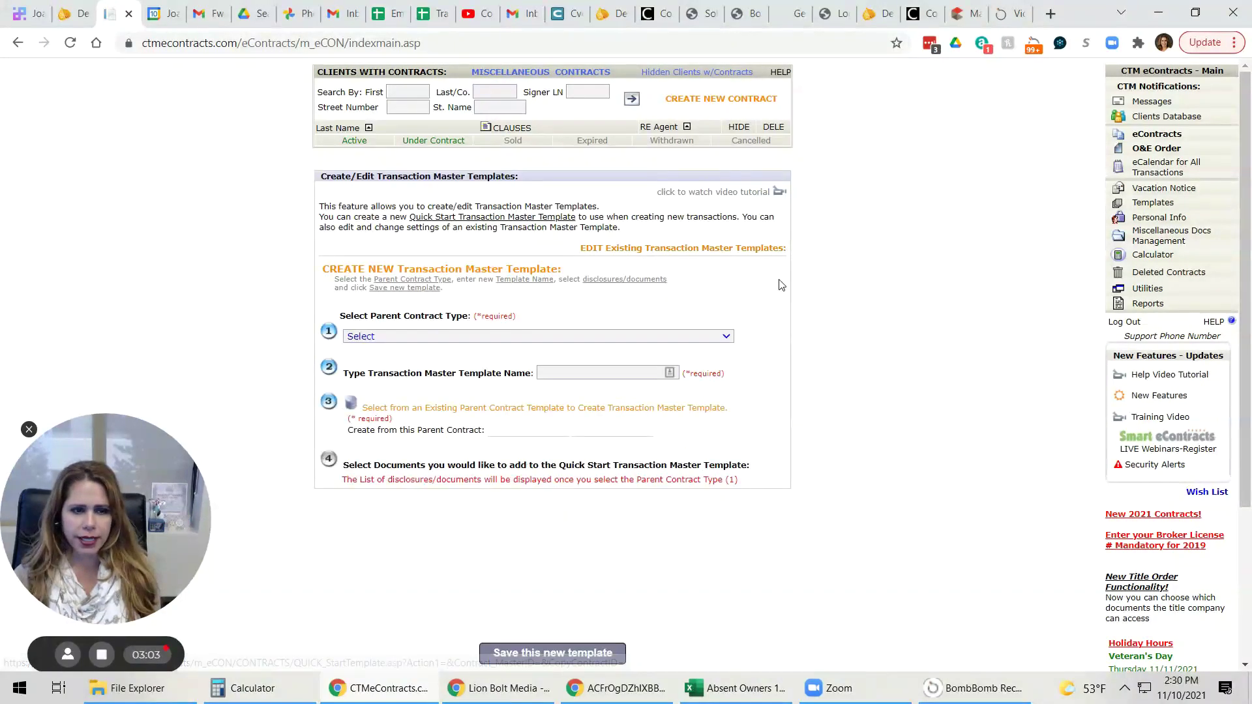
{"action": "left_click", "coordinate": [435, 336]}
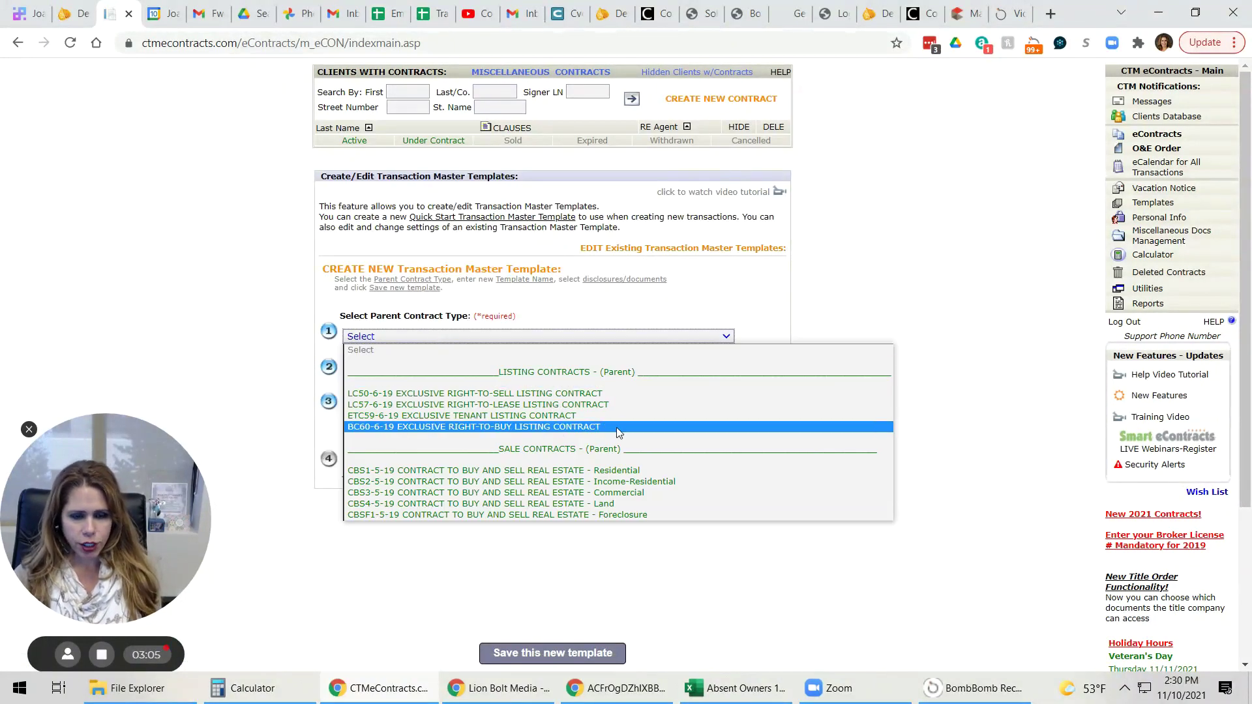
{"action": "left_click", "coordinate": [581, 427]}
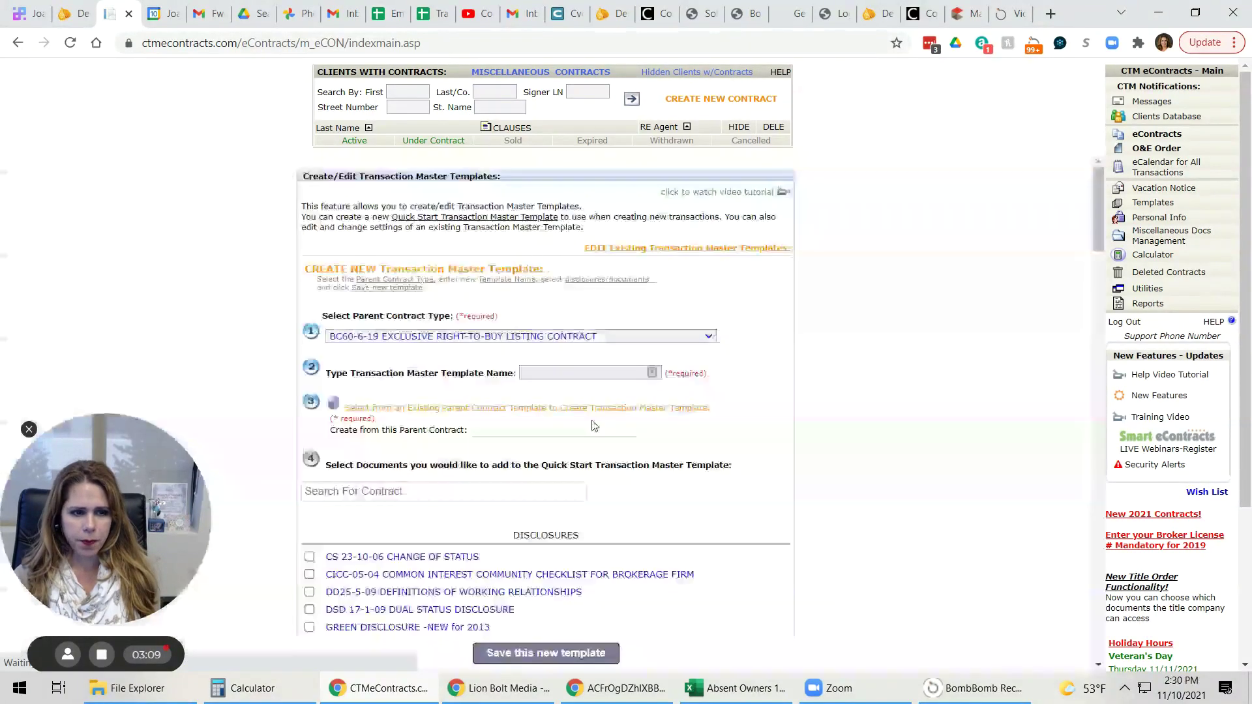
{"action": "left_click", "coordinate": [586, 373]}
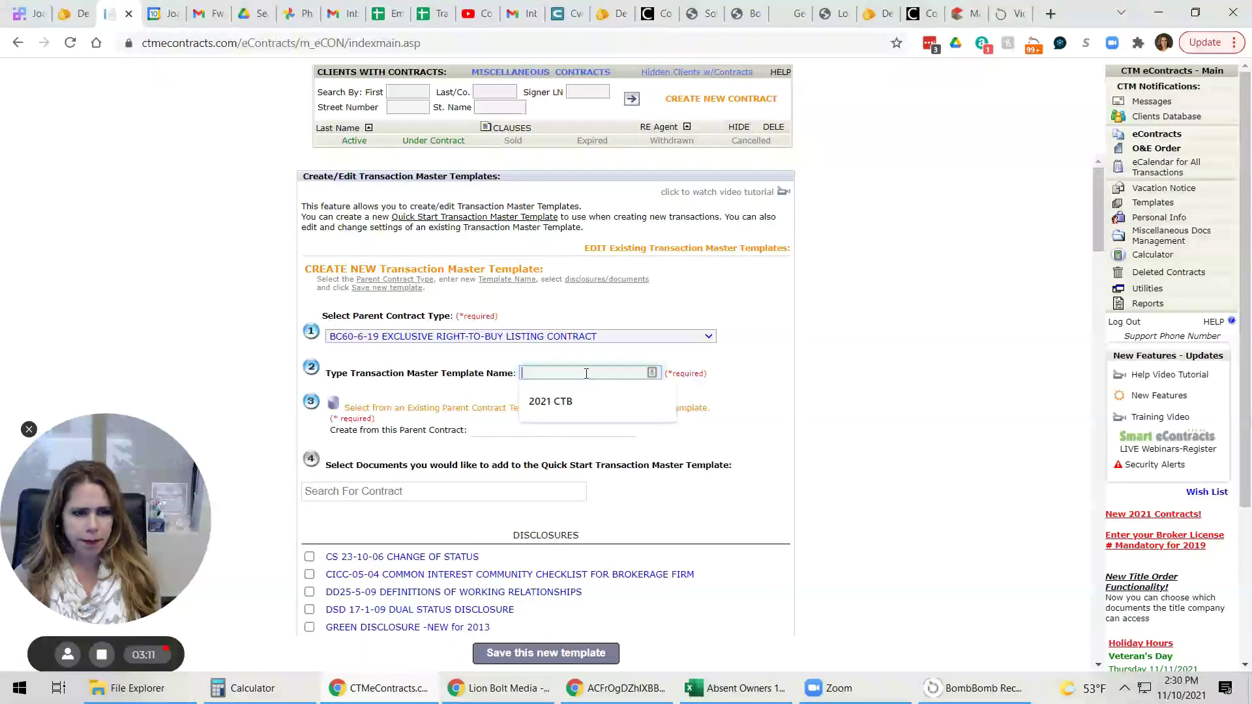
{"action": "left_click", "coordinate": [572, 408]}
Switch the parent contract to CBS1-5-19 Residential buy-sell and enter the name 2021 CTB.
{"action": "left_click", "coordinate": [582, 336]}
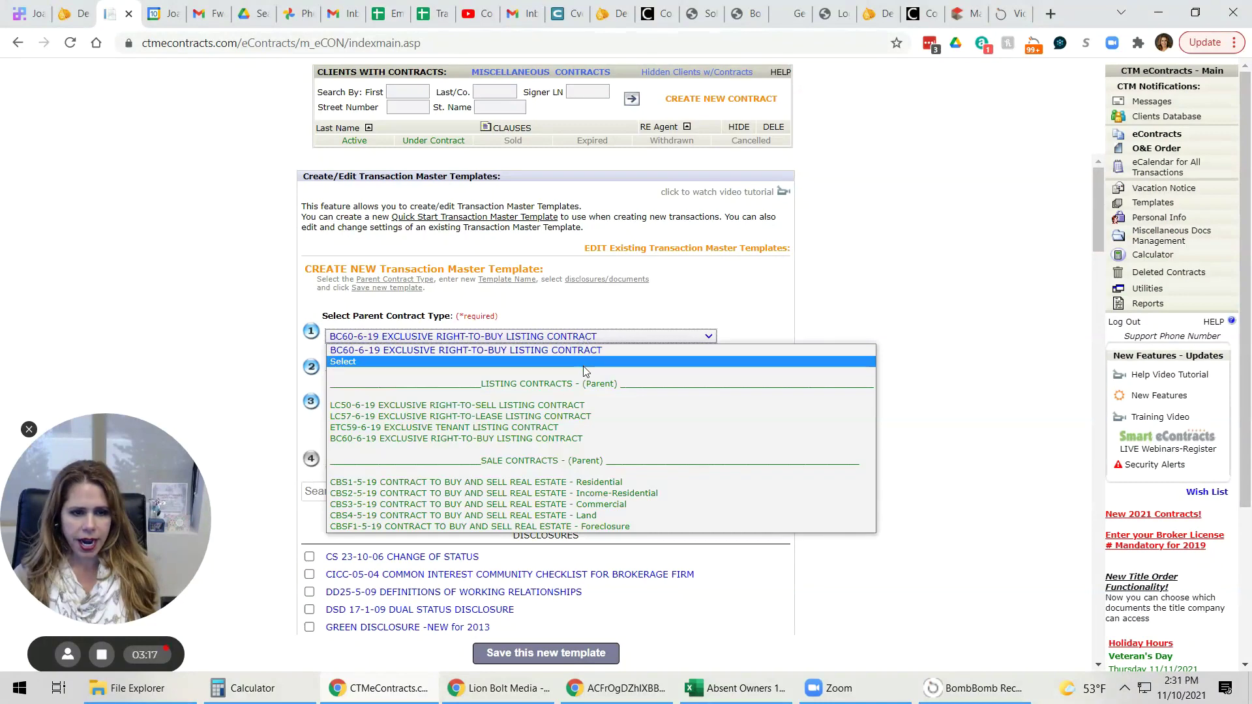
{"action": "left_click", "coordinate": [611, 481]}
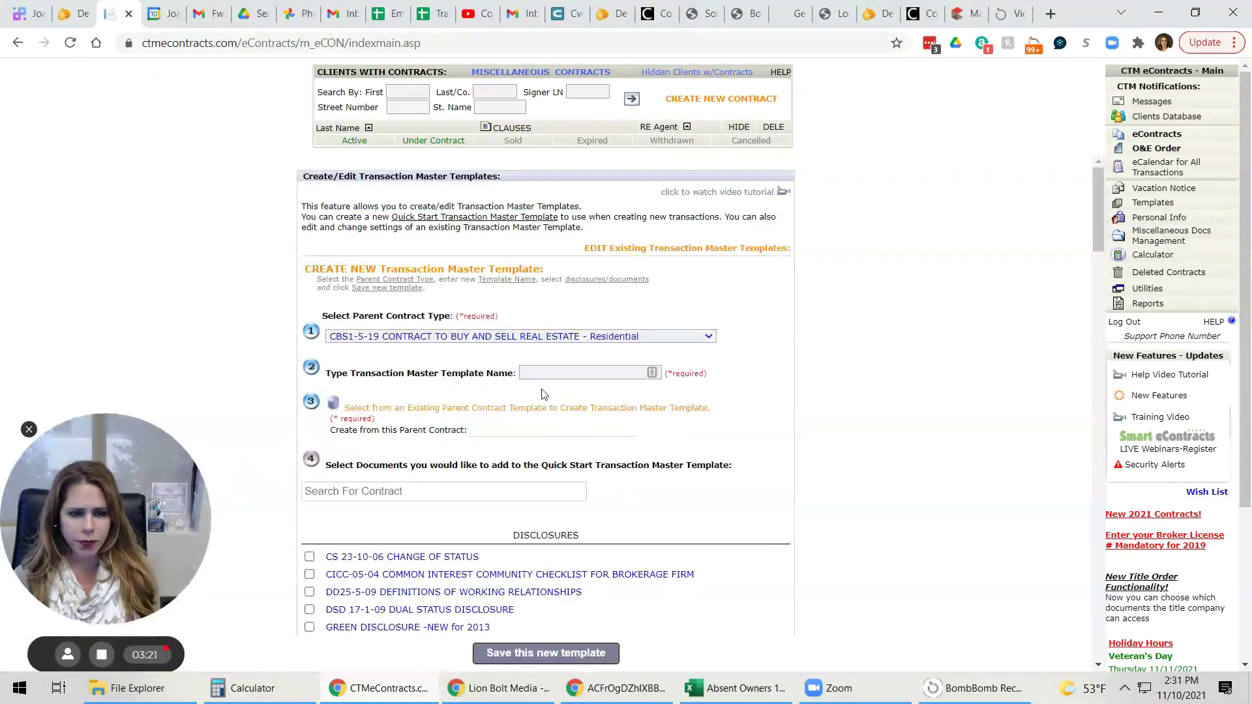
{"action": "left_click", "coordinate": [540, 370]}
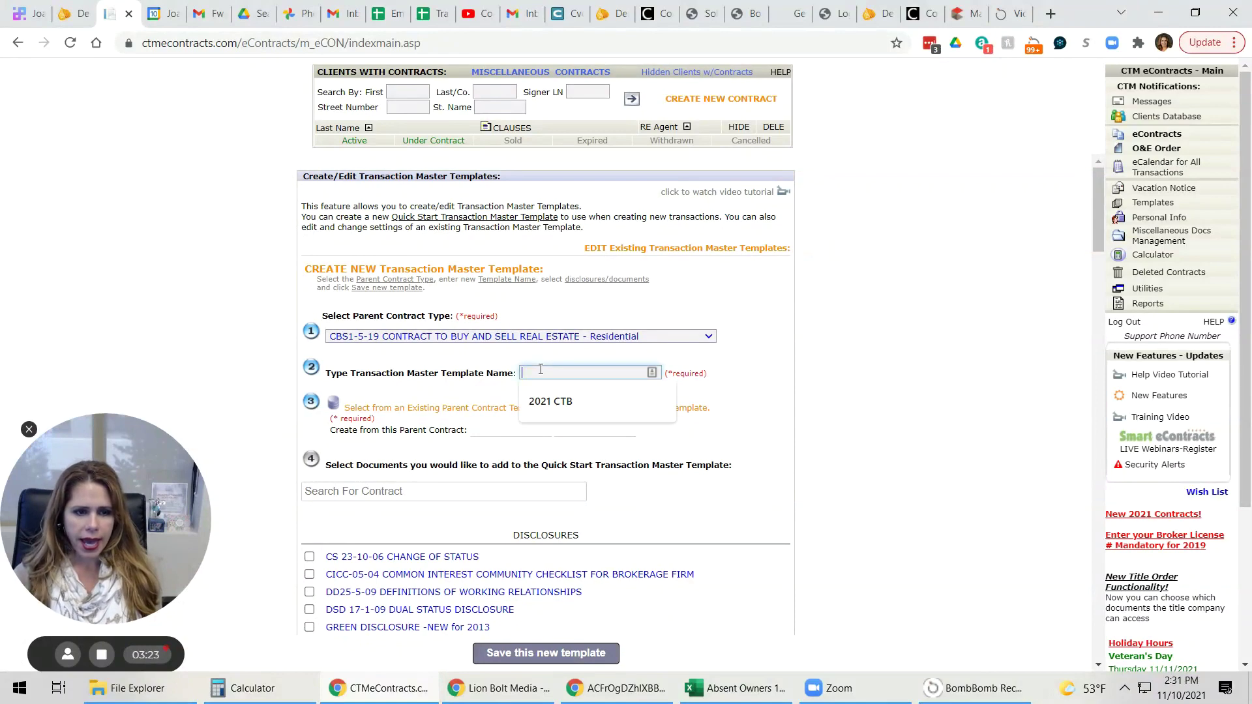
{"action": "left_click", "coordinate": [569, 403]}
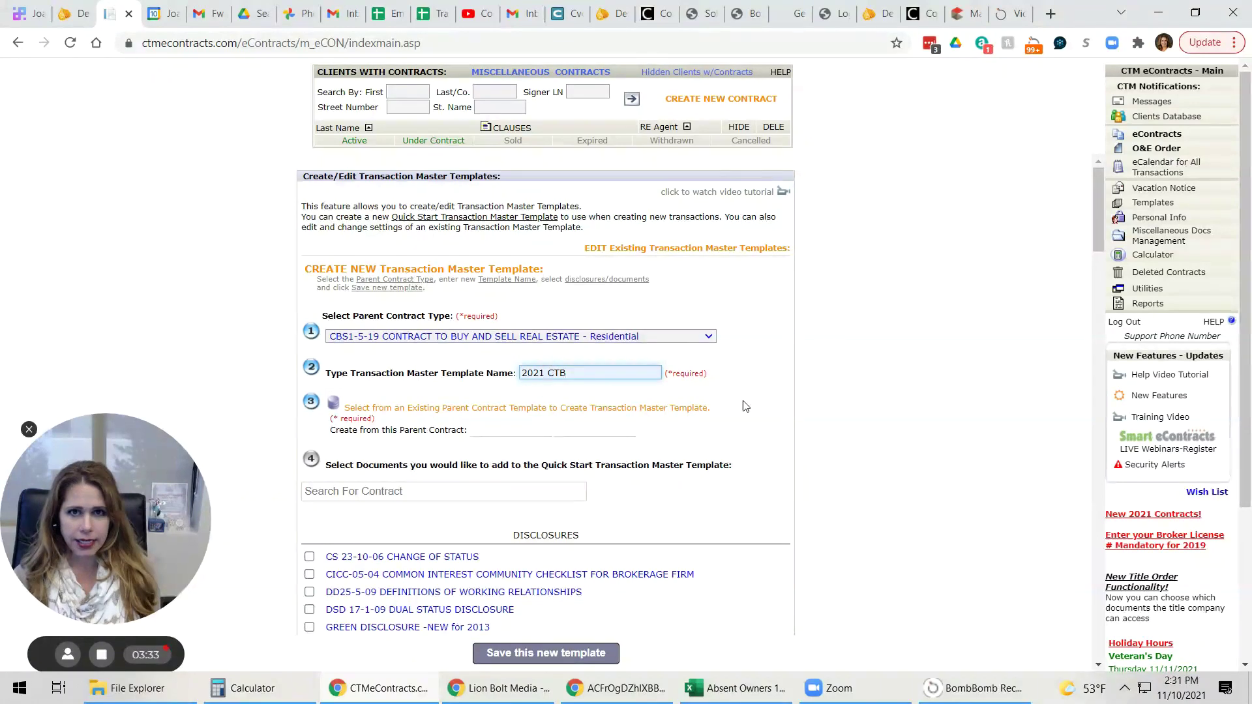
{"action": "scroll", "coordinate": [746, 406], "scroll_direction": "down", "scroll_amount": 1}
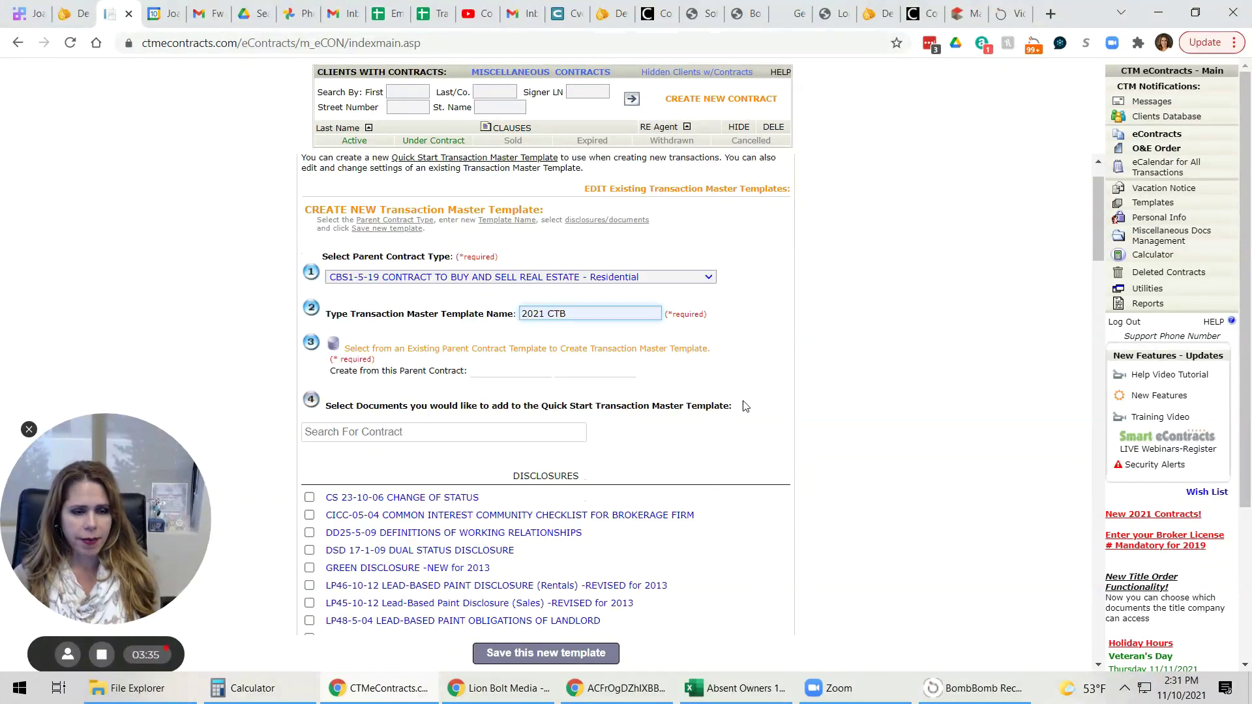
Choose MASTER CBS RESIDENTIAL from the existing contracts list as the source for 2021 CTB.
{"action": "left_click", "coordinate": [389, 327]}
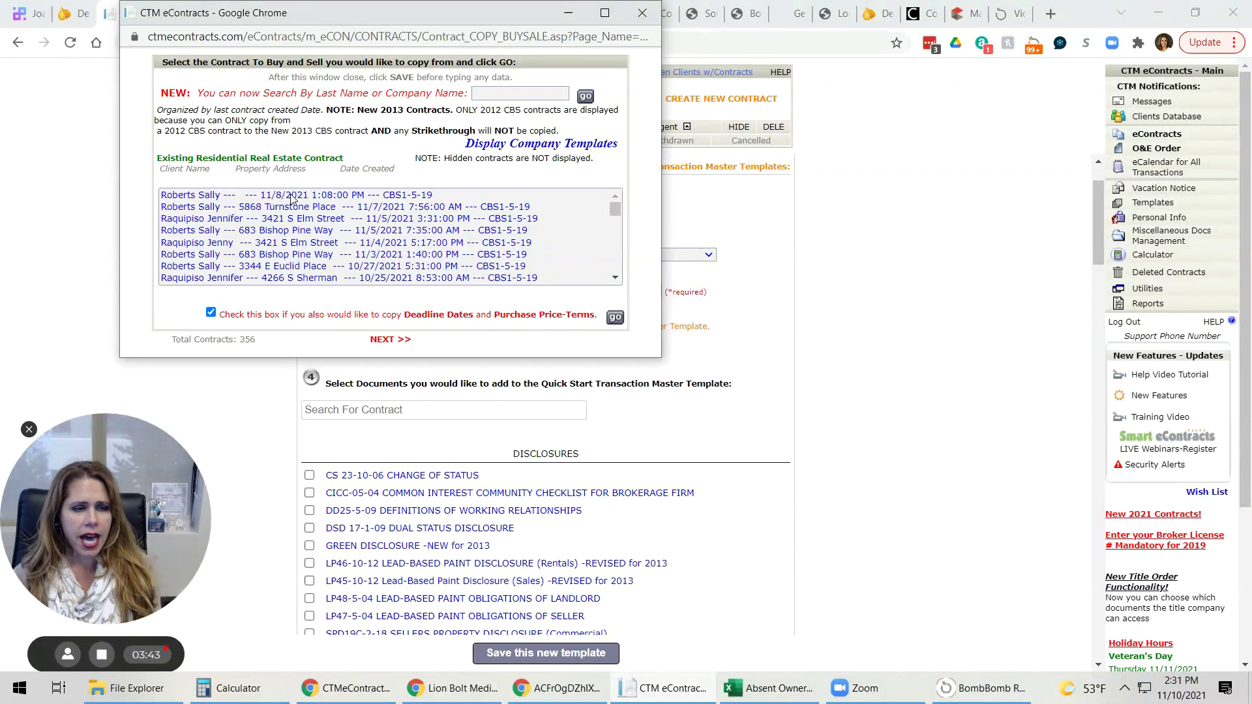
{"action": "scroll", "coordinate": [294, 201], "scroll_direction": "down", "scroll_amount": 15}
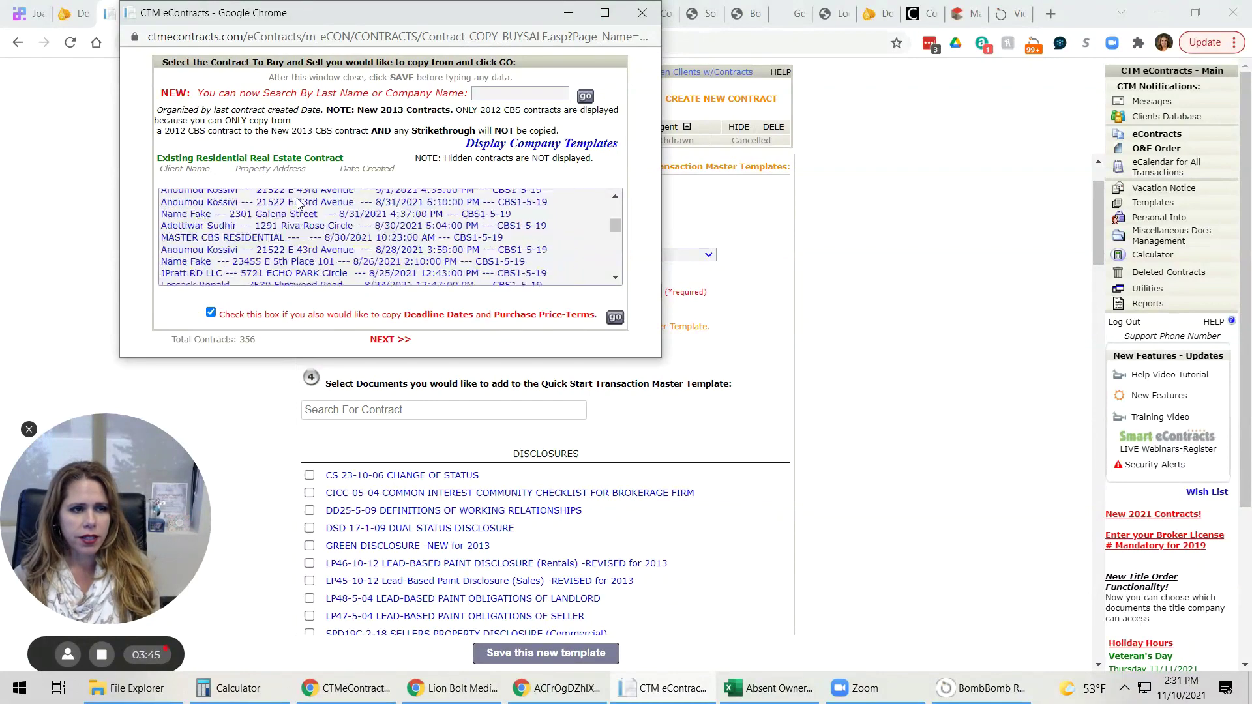
{"action": "scroll", "coordinate": [297, 203], "scroll_direction": "down", "scroll_amount": 3}
{"action": "scroll", "coordinate": [260, 248], "scroll_direction": "up", "scroll_amount": 5}
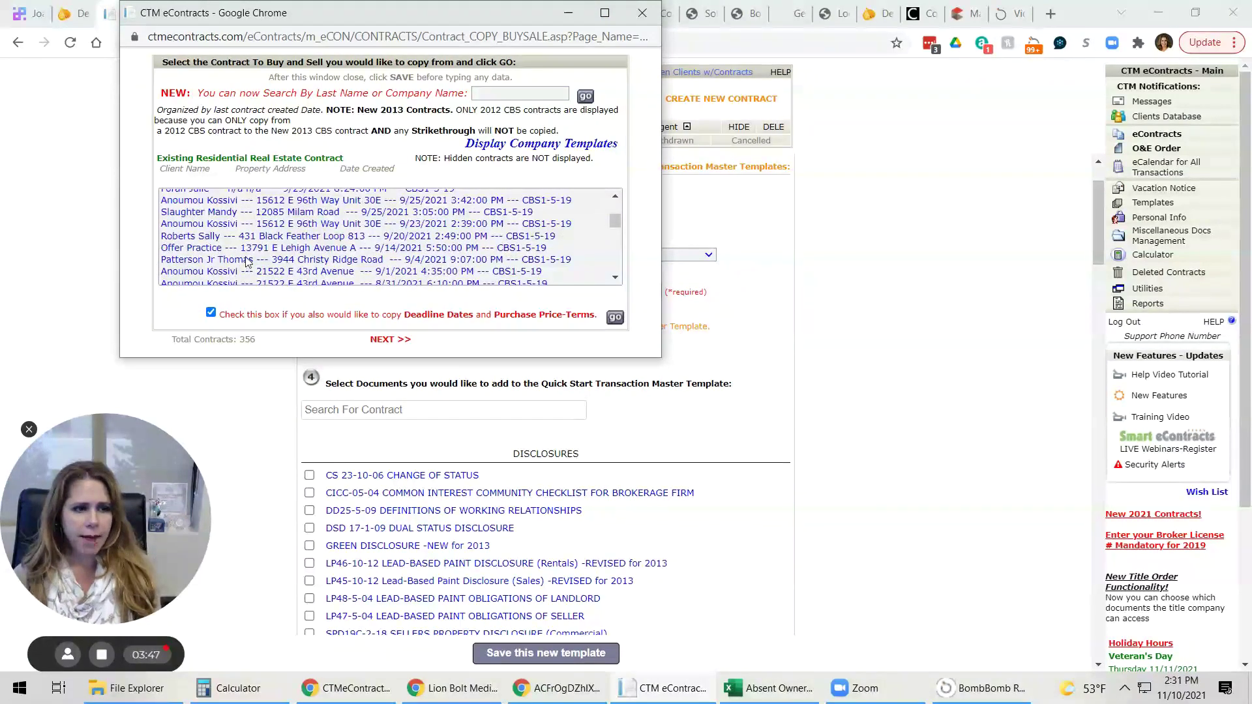
{"action": "scroll", "coordinate": [248, 261], "scroll_direction": "down", "scroll_amount": 3}
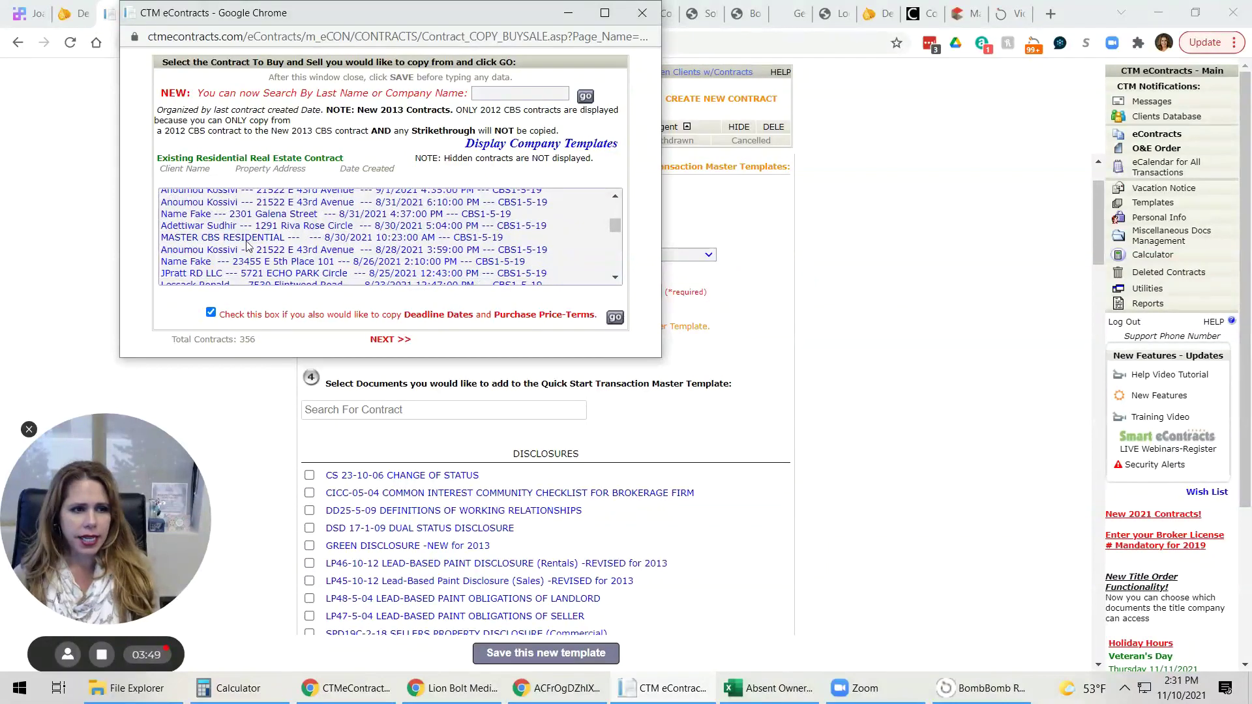
{"action": "left_click", "coordinate": [247, 238]}
{"action": "left_click", "coordinate": [615, 318]}
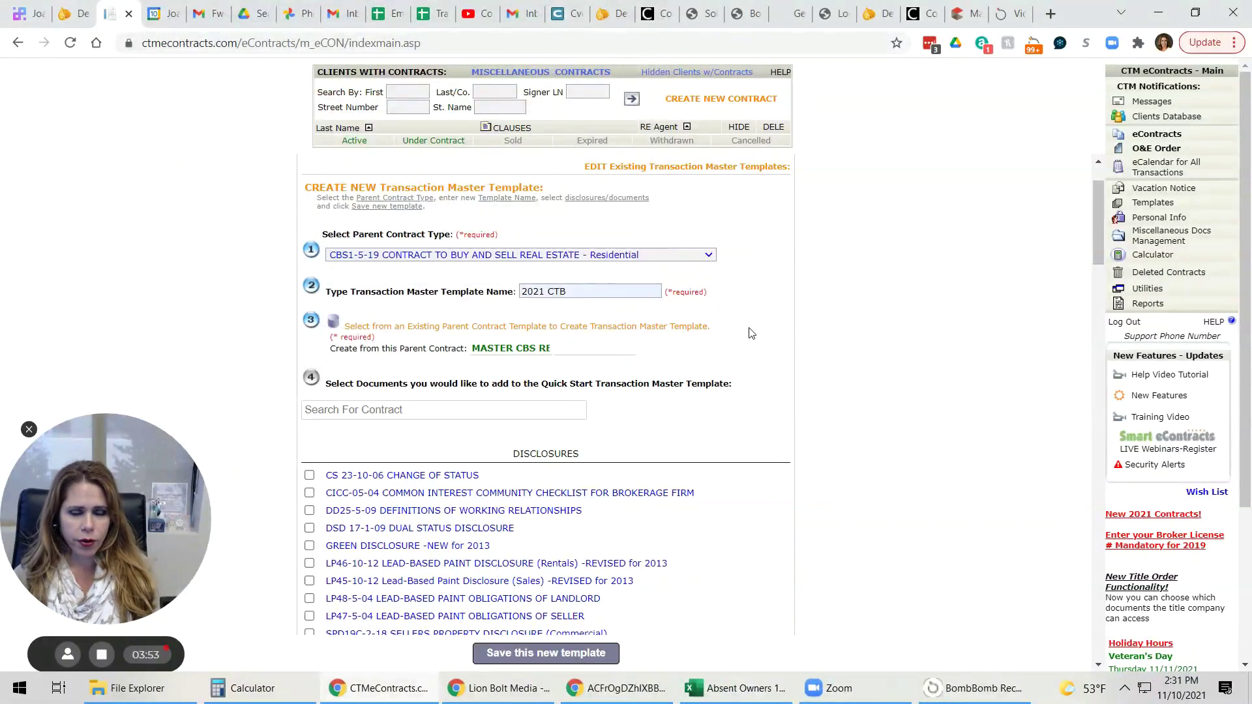
Tick ABD, MD1, Wire Fraud Disclosure-July 2020 and CS 23-10-06 CHANGE OF STATUS in the document list.
{"action": "scroll", "coordinate": [411, 371], "scroll_direction": "down", "scroll_amount": 1}
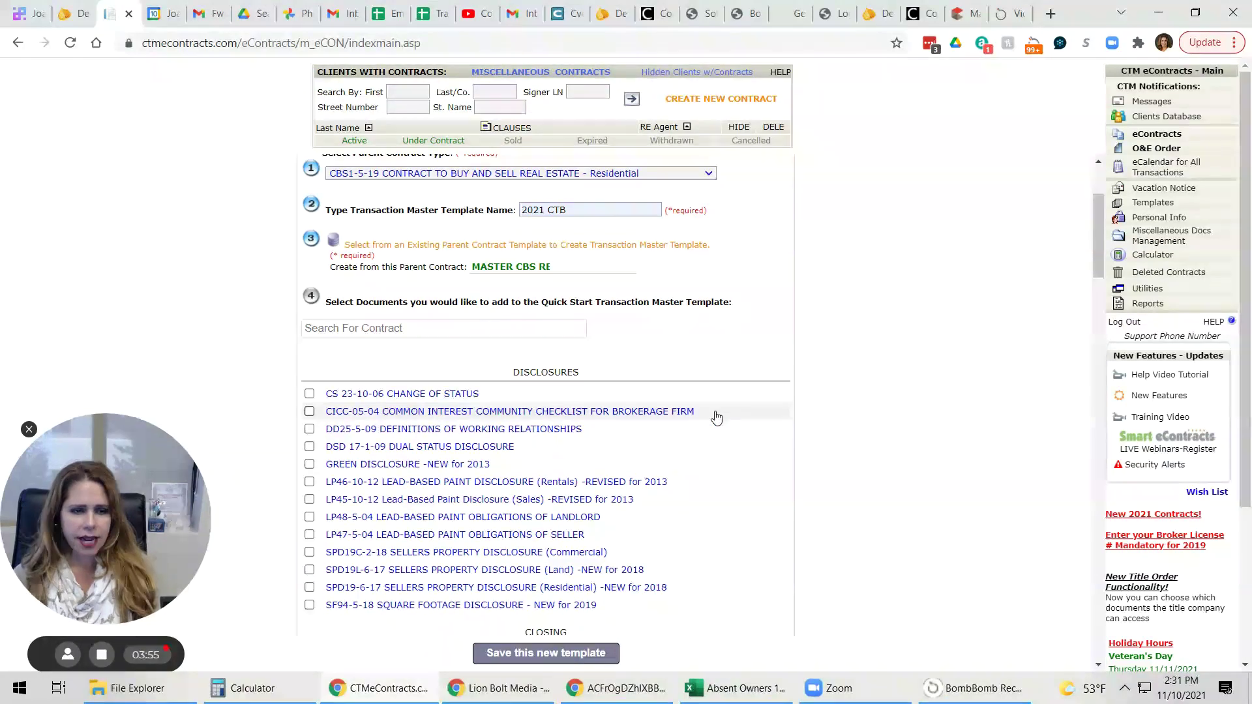
{"action": "scroll", "coordinate": [716, 414], "scroll_direction": "down", "scroll_amount": 4}
{"action": "scroll", "coordinate": [715, 413], "scroll_direction": "down", "scroll_amount": 12}
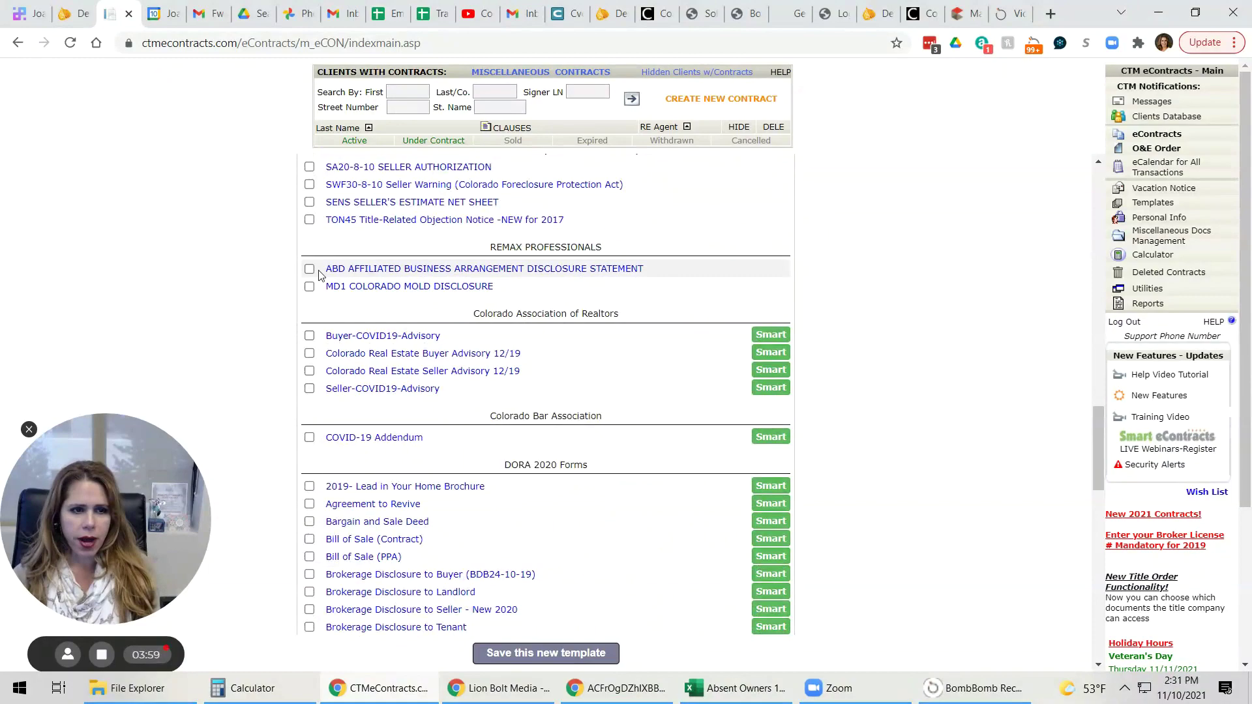
{"action": "left_click", "coordinate": [309, 269]}
{"action": "left_click", "coordinate": [309, 287]}
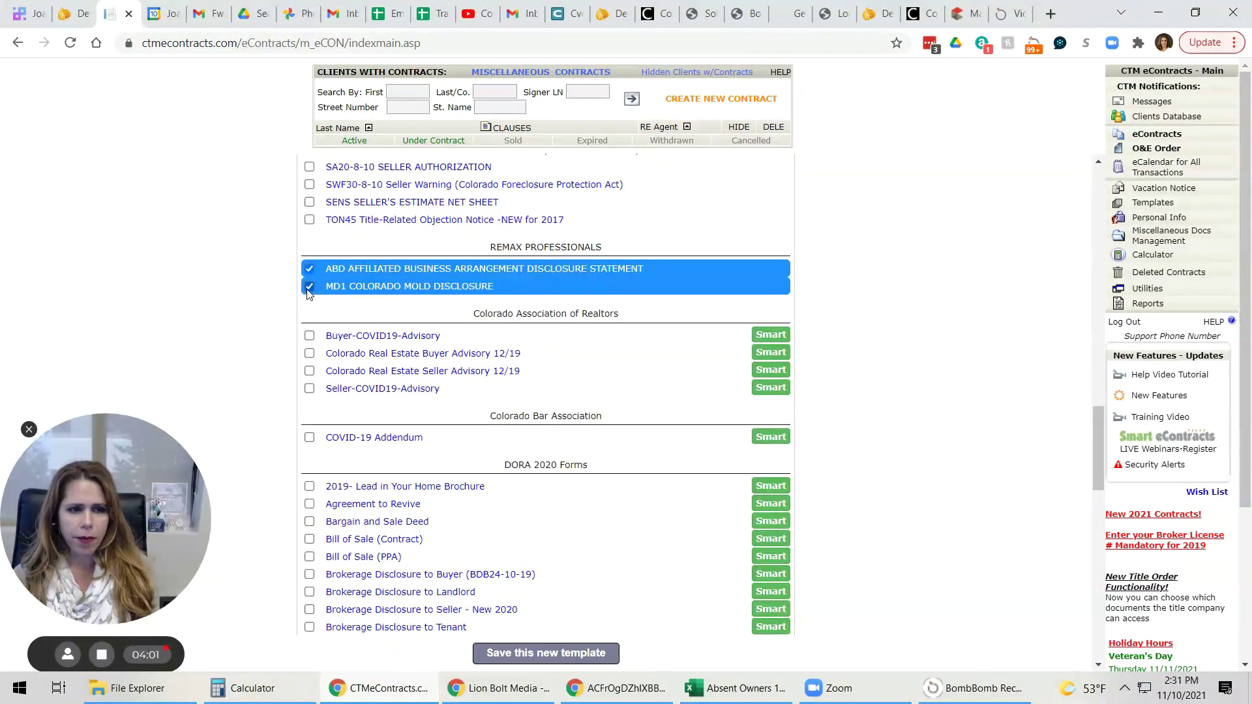
{"action": "scroll", "coordinate": [607, 401], "scroll_direction": "down", "scroll_amount": 4}
{"action": "scroll", "coordinate": [608, 403], "scroll_direction": "down", "scroll_amount": 10}
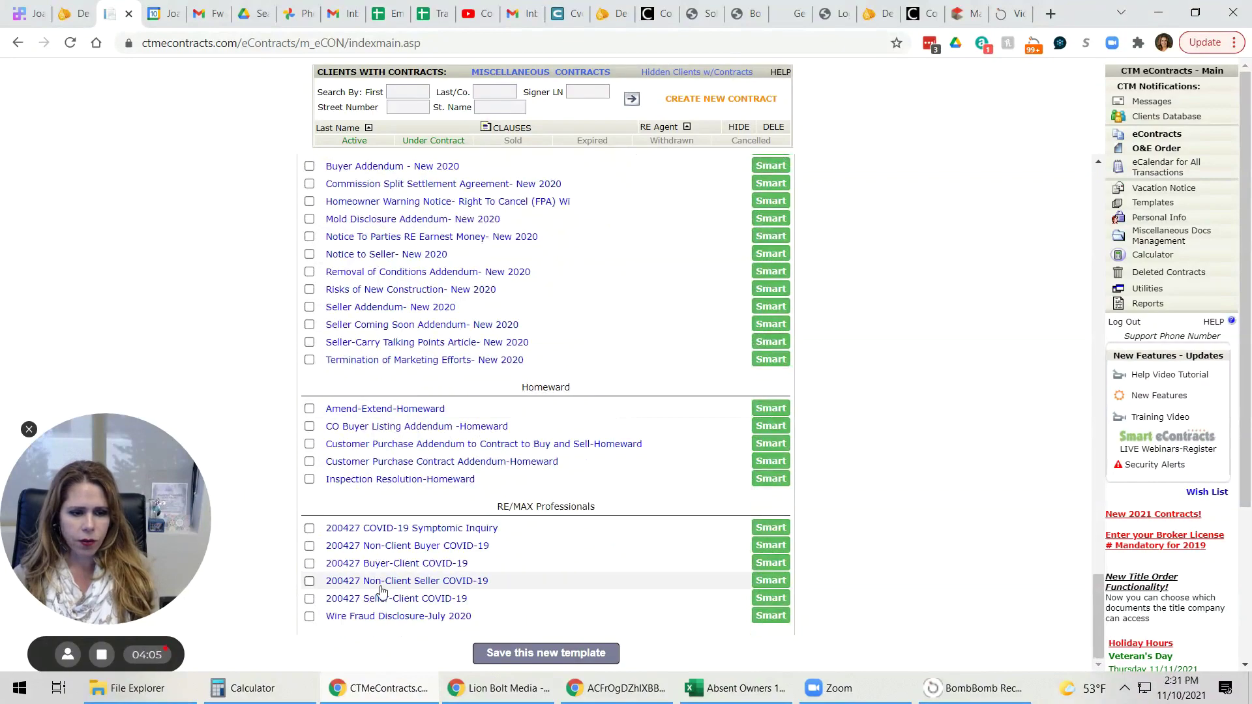
{"action": "left_click", "coordinate": [309, 616]}
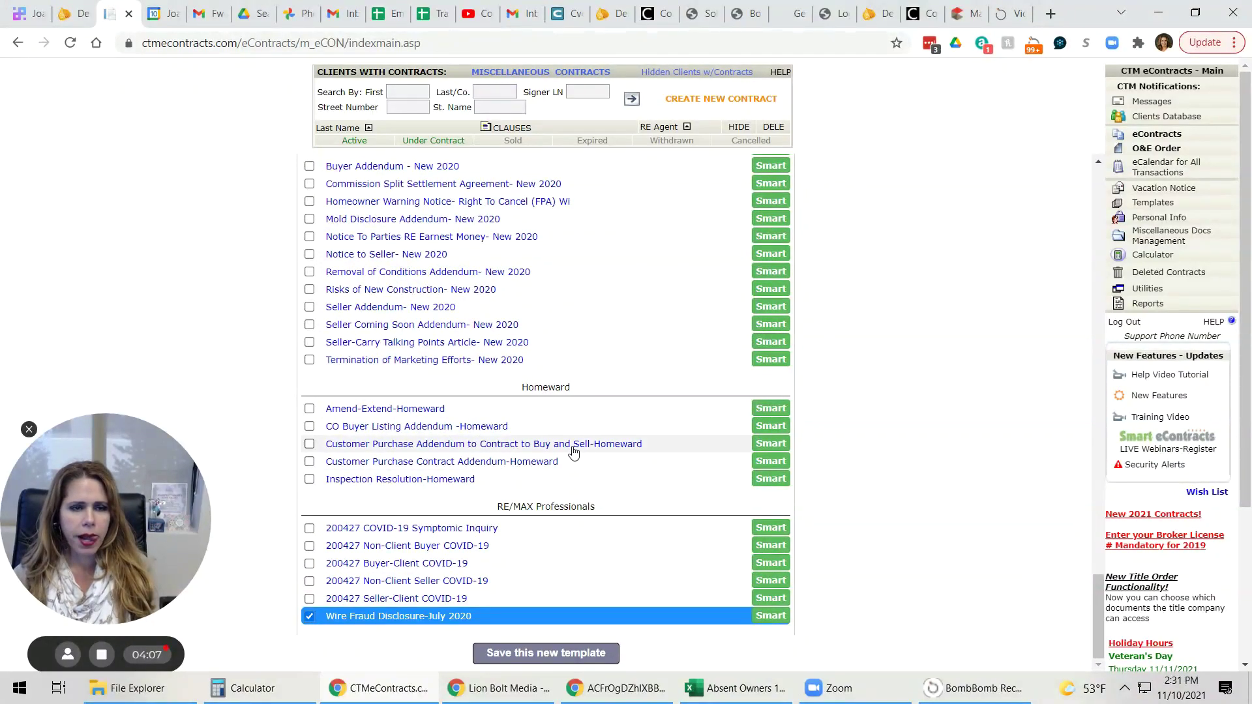
{"action": "scroll", "coordinate": [607, 442], "scroll_direction": "up", "scroll_amount": 15}
{"action": "scroll", "coordinate": [631, 440], "scroll_direction": "up", "scroll_amount": 15}
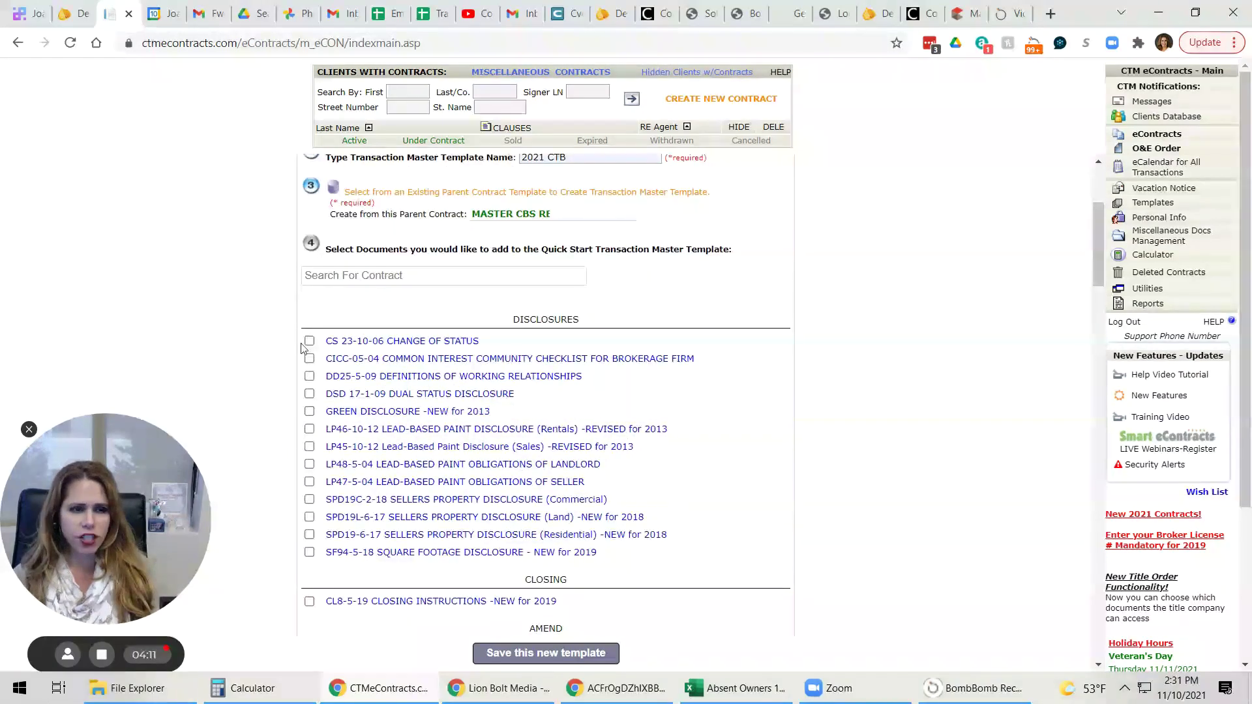
{"action": "left_click", "coordinate": [395, 340]}
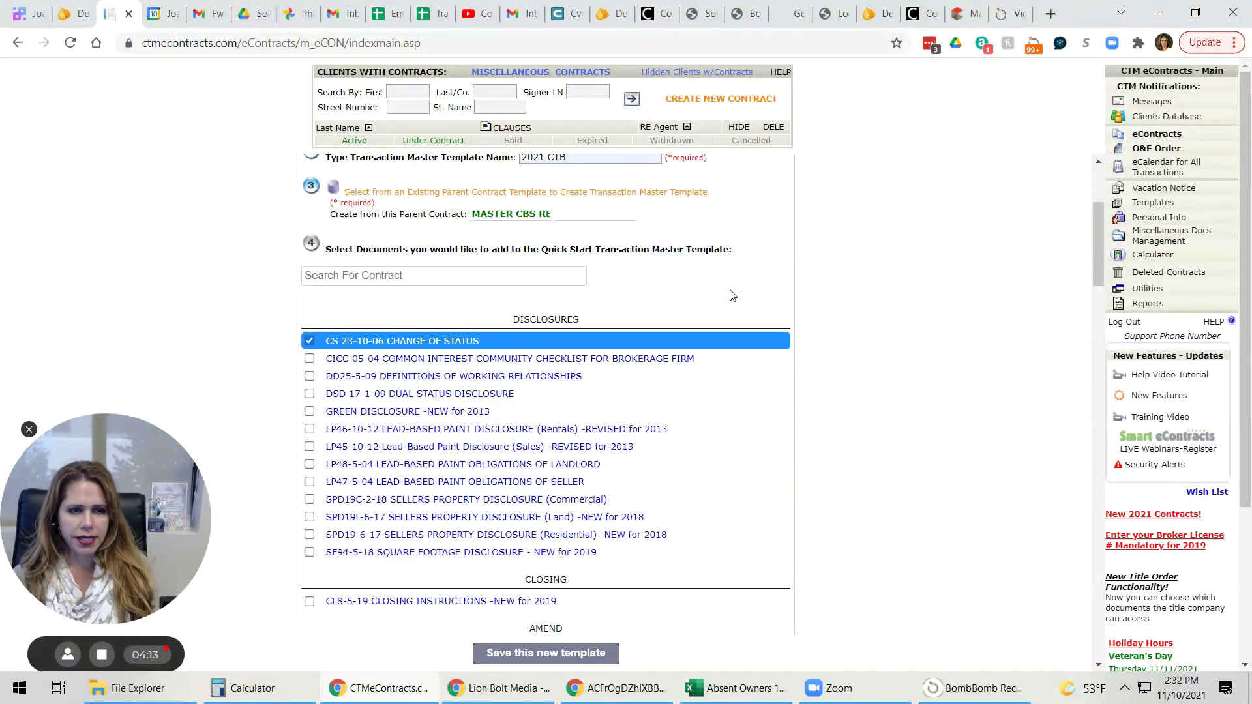
{"action": "scroll", "coordinate": [735, 297], "scroll_direction": "up", "scroll_amount": 1}
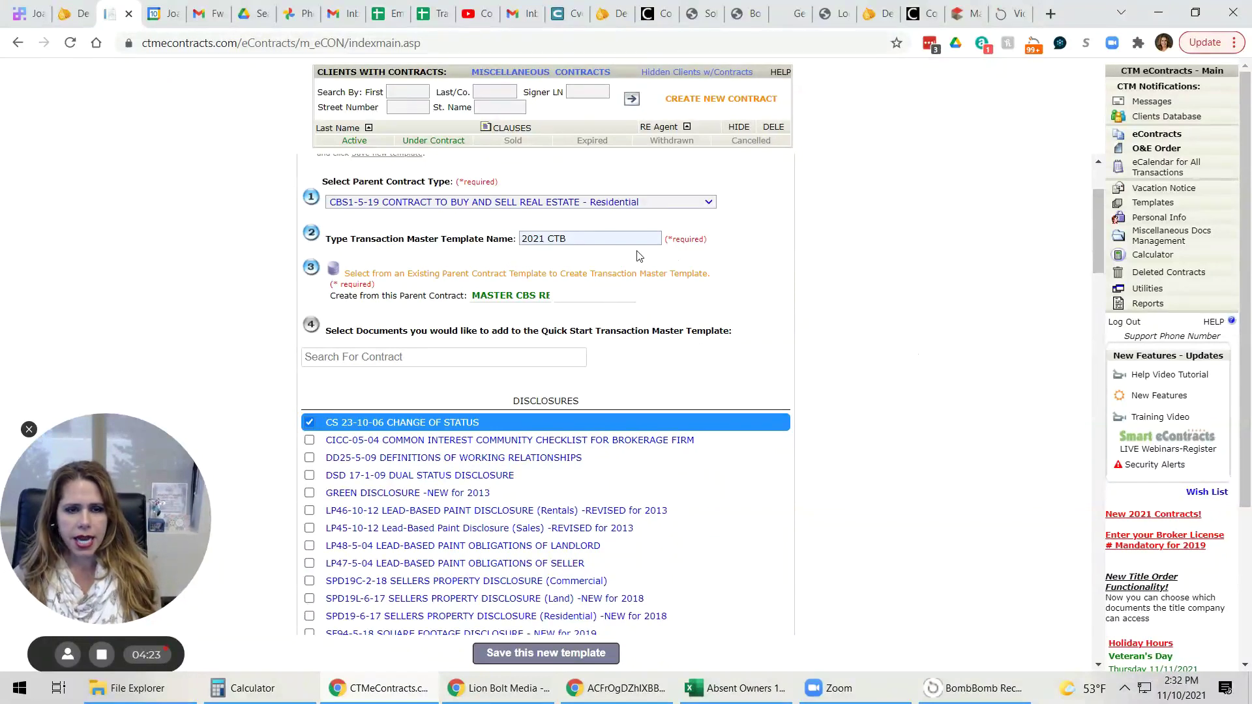
Change the template name from 2021 CTB to 2022 CTB and save the new template.
{"action": "left_click", "coordinate": [541, 238]}
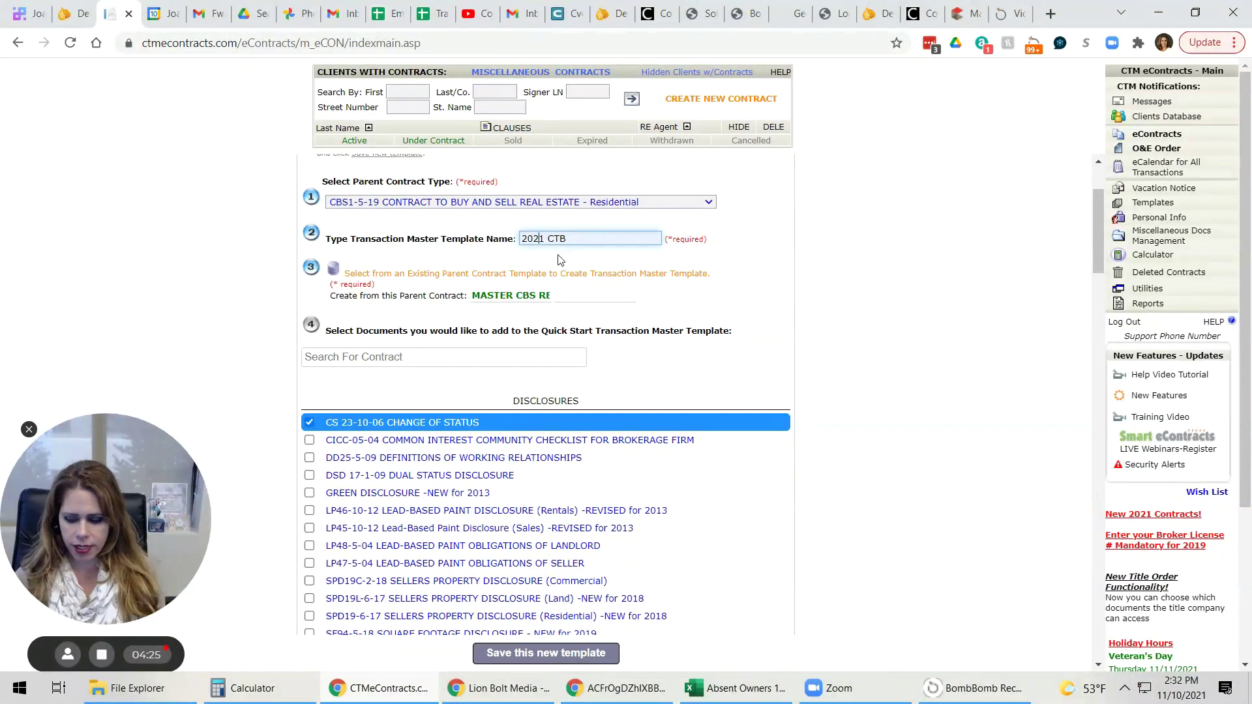
{"action": "key", "text": "Delete"}
{"action": "type", "text": "2"}
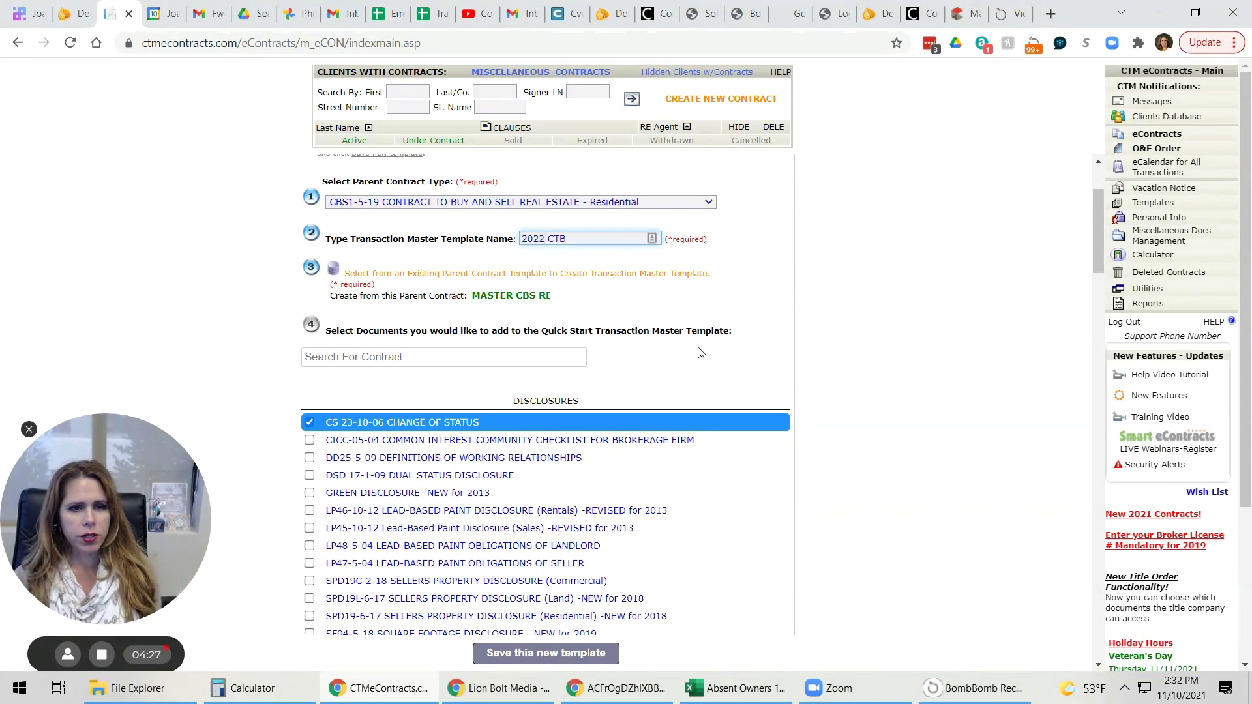
{"action": "left_click", "coordinate": [564, 655]}
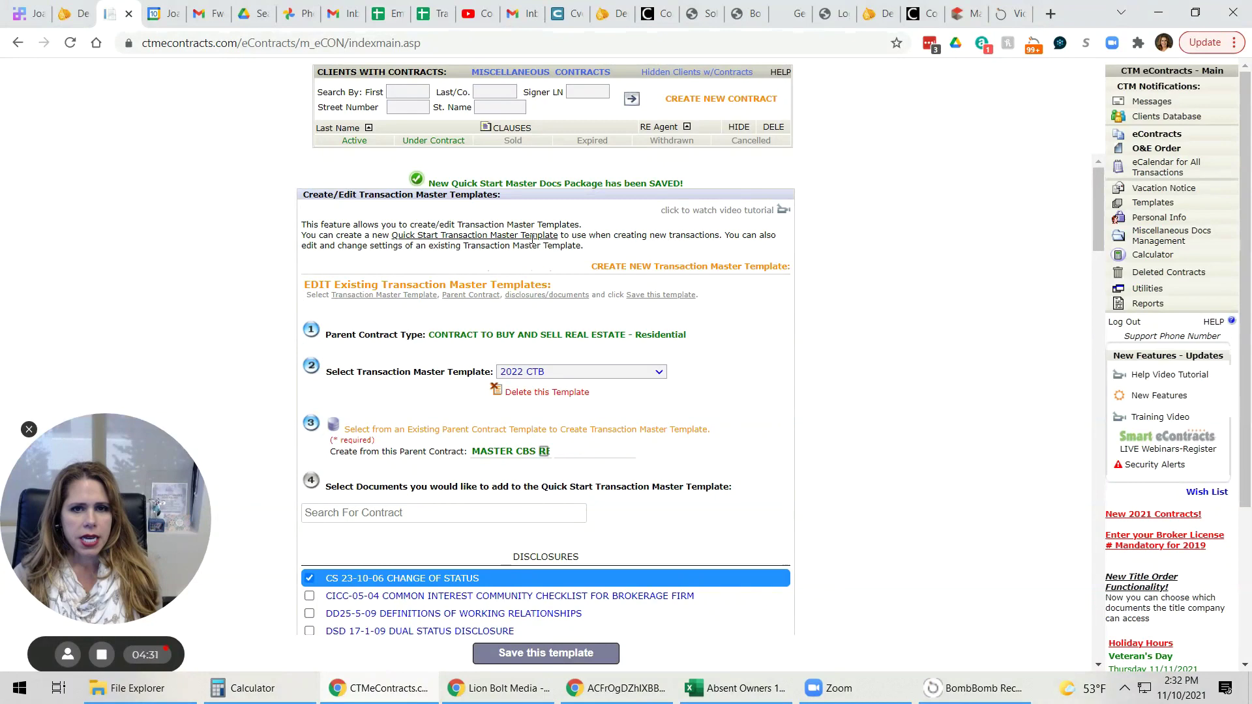
Create a new Quick Start contract from the 2022 CTB master template with its preselected documents.
{"action": "left_click", "coordinate": [714, 101]}
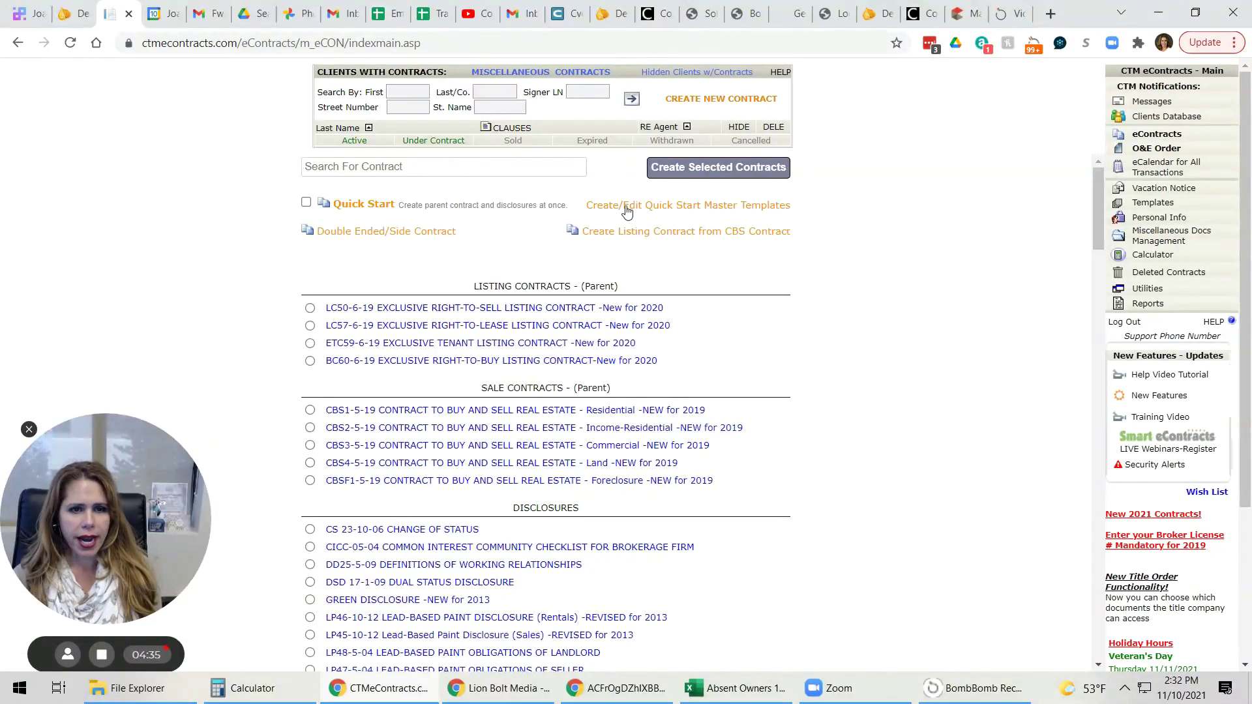
{"action": "left_click", "coordinate": [307, 202]}
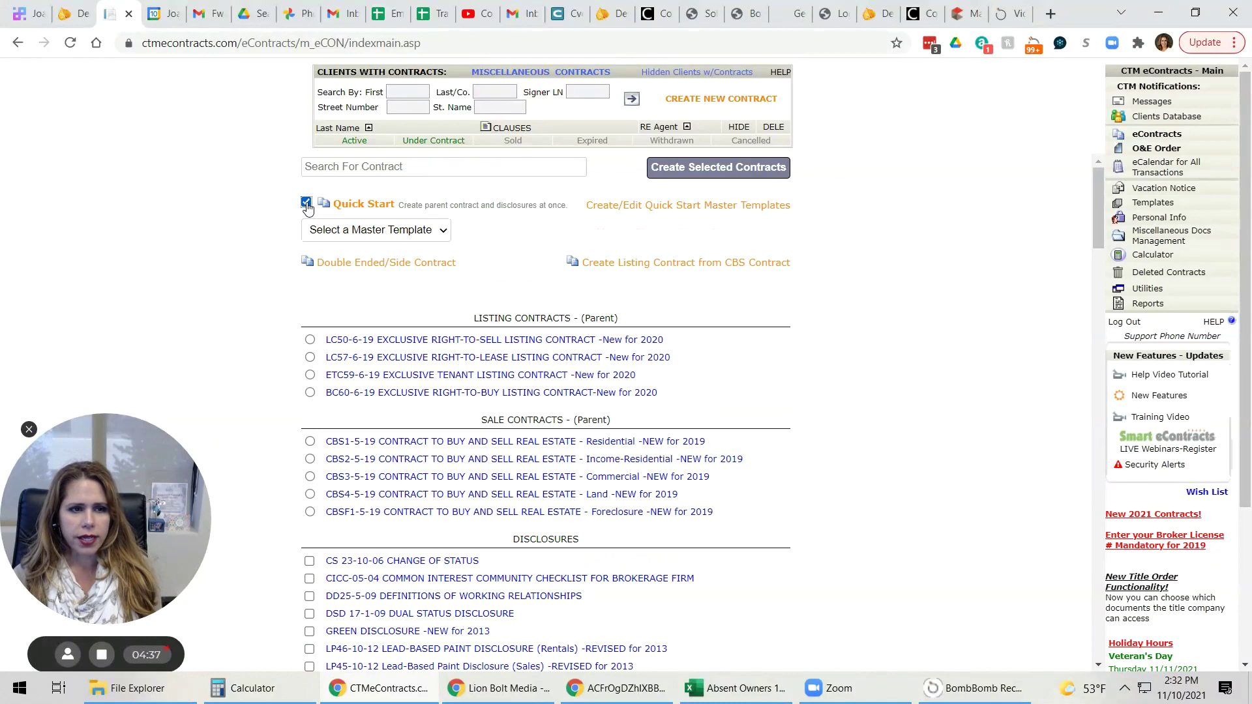
{"action": "left_click", "coordinate": [386, 232]}
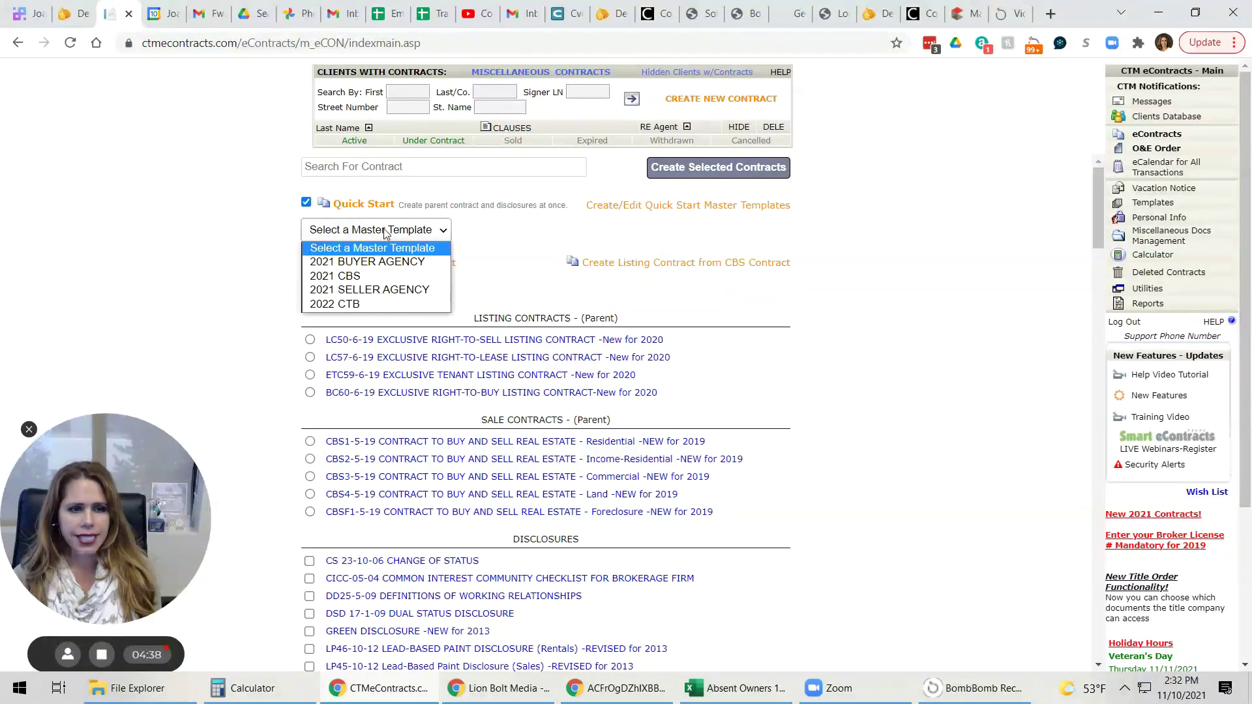
{"action": "left_click", "coordinate": [362, 305]}
{"action": "scroll", "coordinate": [848, 449], "scroll_direction": "down", "scroll_amount": 15}
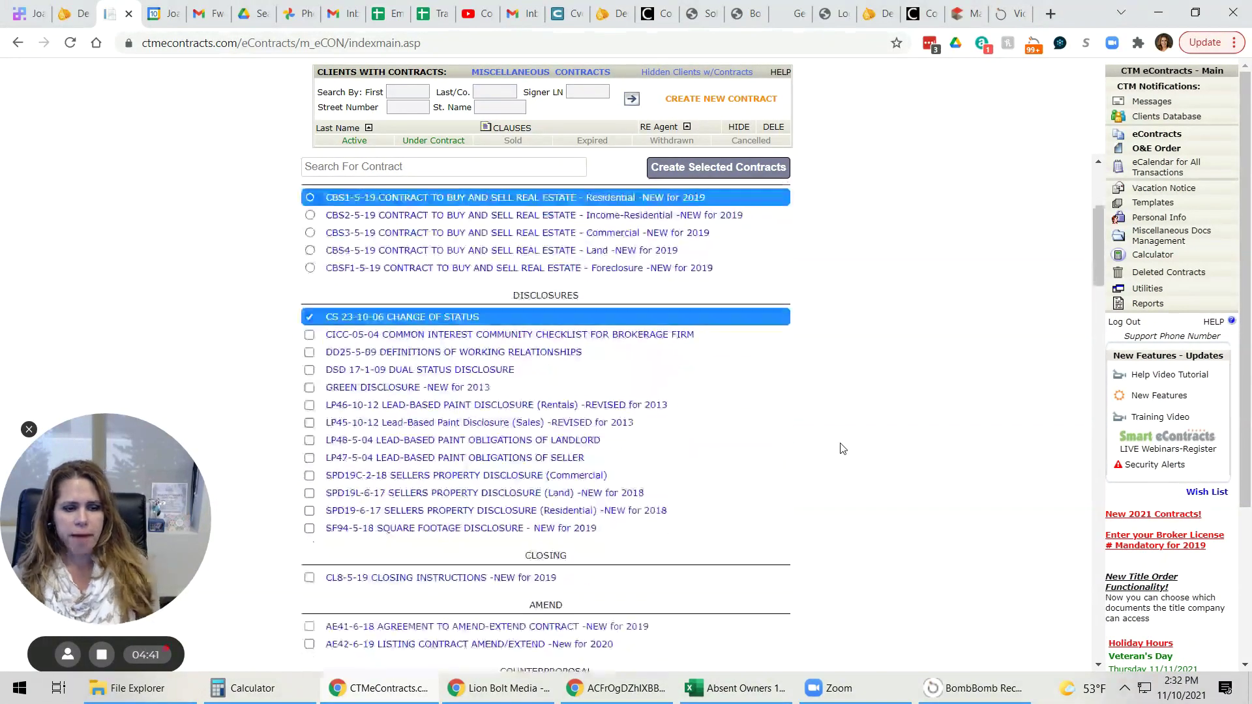
{"action": "scroll", "coordinate": [843, 448], "scroll_direction": "down", "scroll_amount": 10}
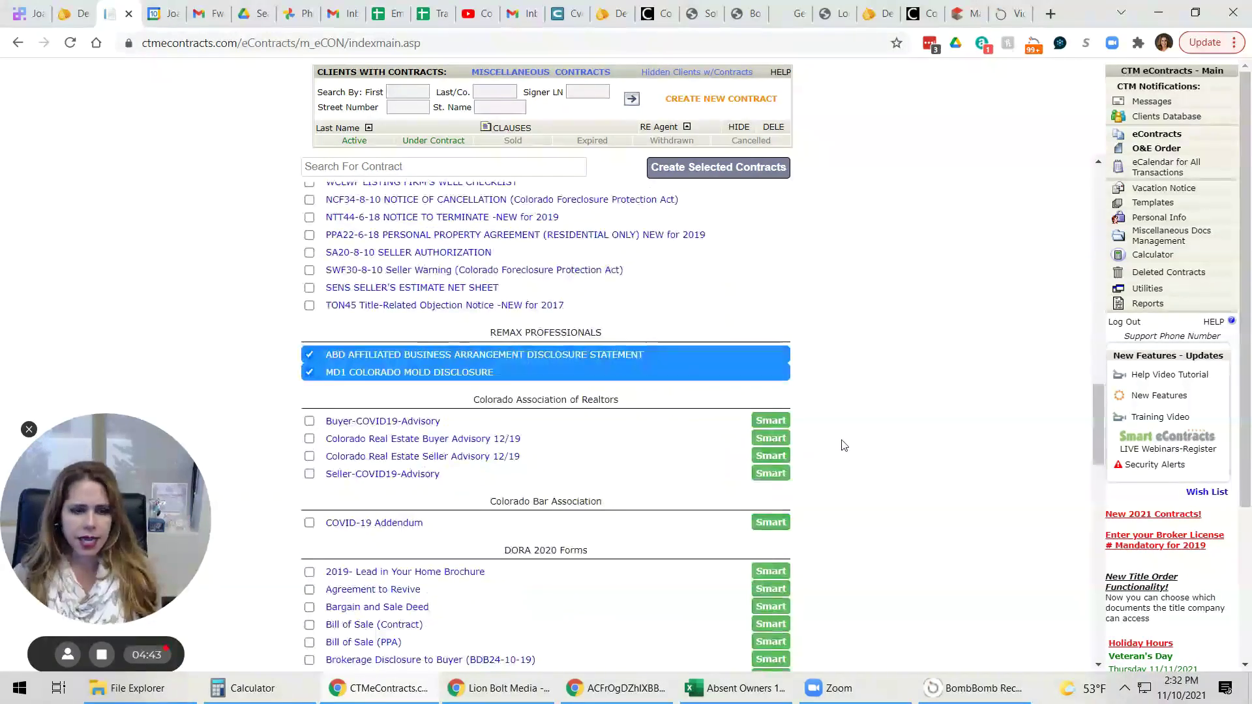
{"action": "left_click", "coordinate": [720, 168]}
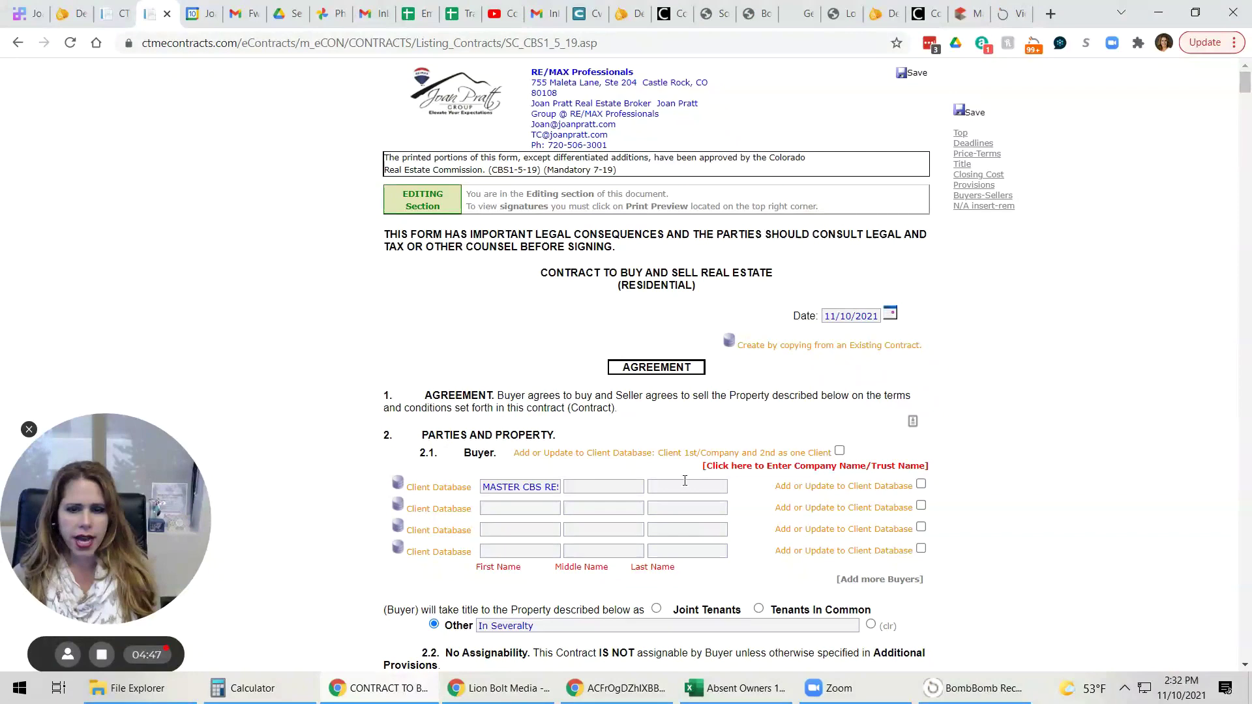
Scroll through the new CBS1-5-19 contract's prefilled Parties and Property sections.
{"action": "scroll", "coordinate": [989, 539], "scroll_direction": "down", "scroll_amount": 3}
{"action": "scroll", "coordinate": [990, 539], "scroll_direction": "down", "scroll_amount": 3}
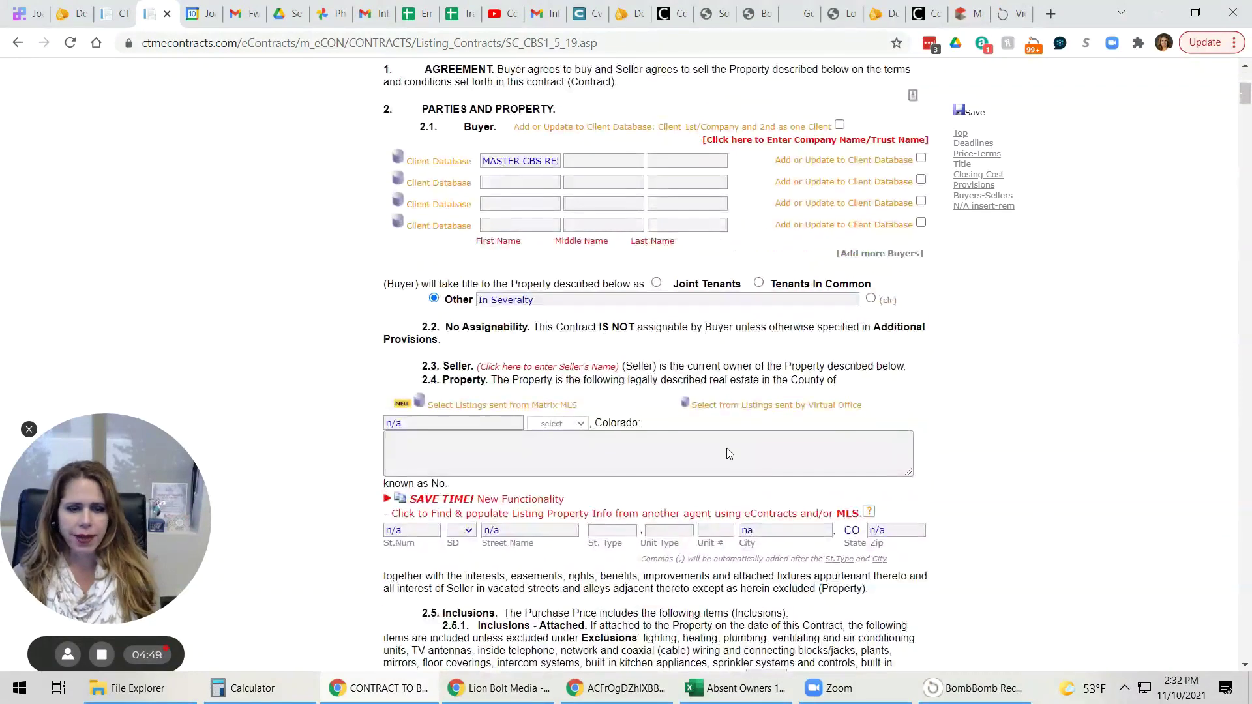